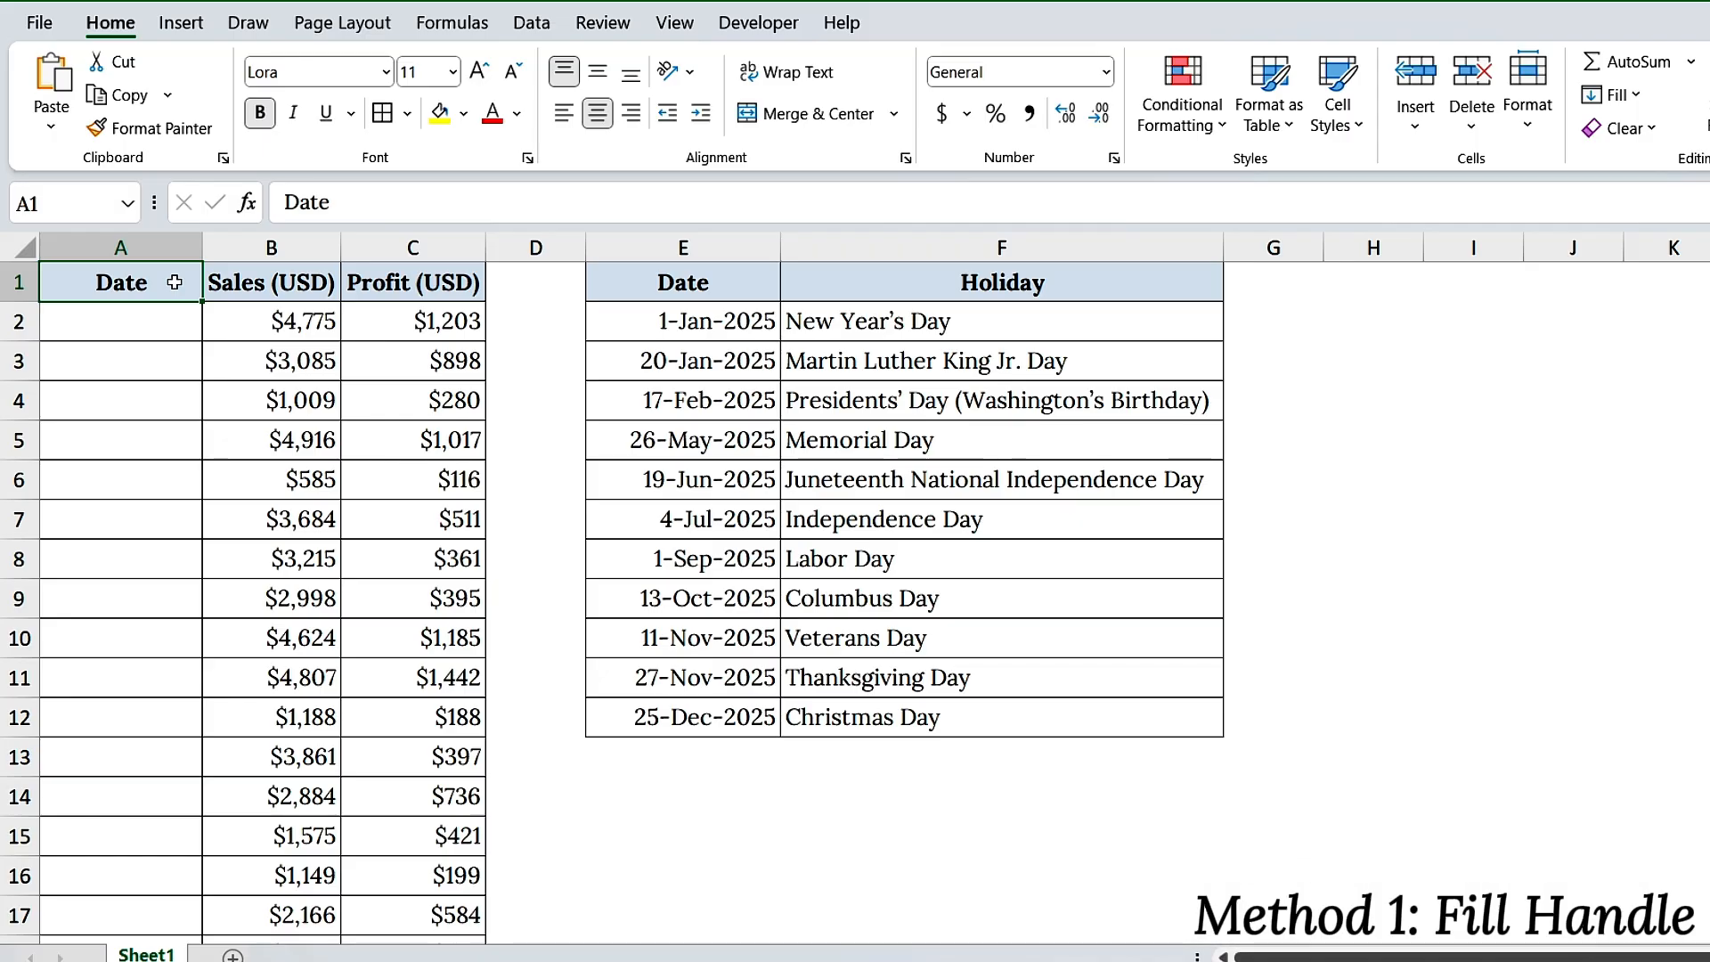
# Enter the start date 1/1/2025 in A2 and fill the series down column A to row 32
pyautogui.click(169, 321)
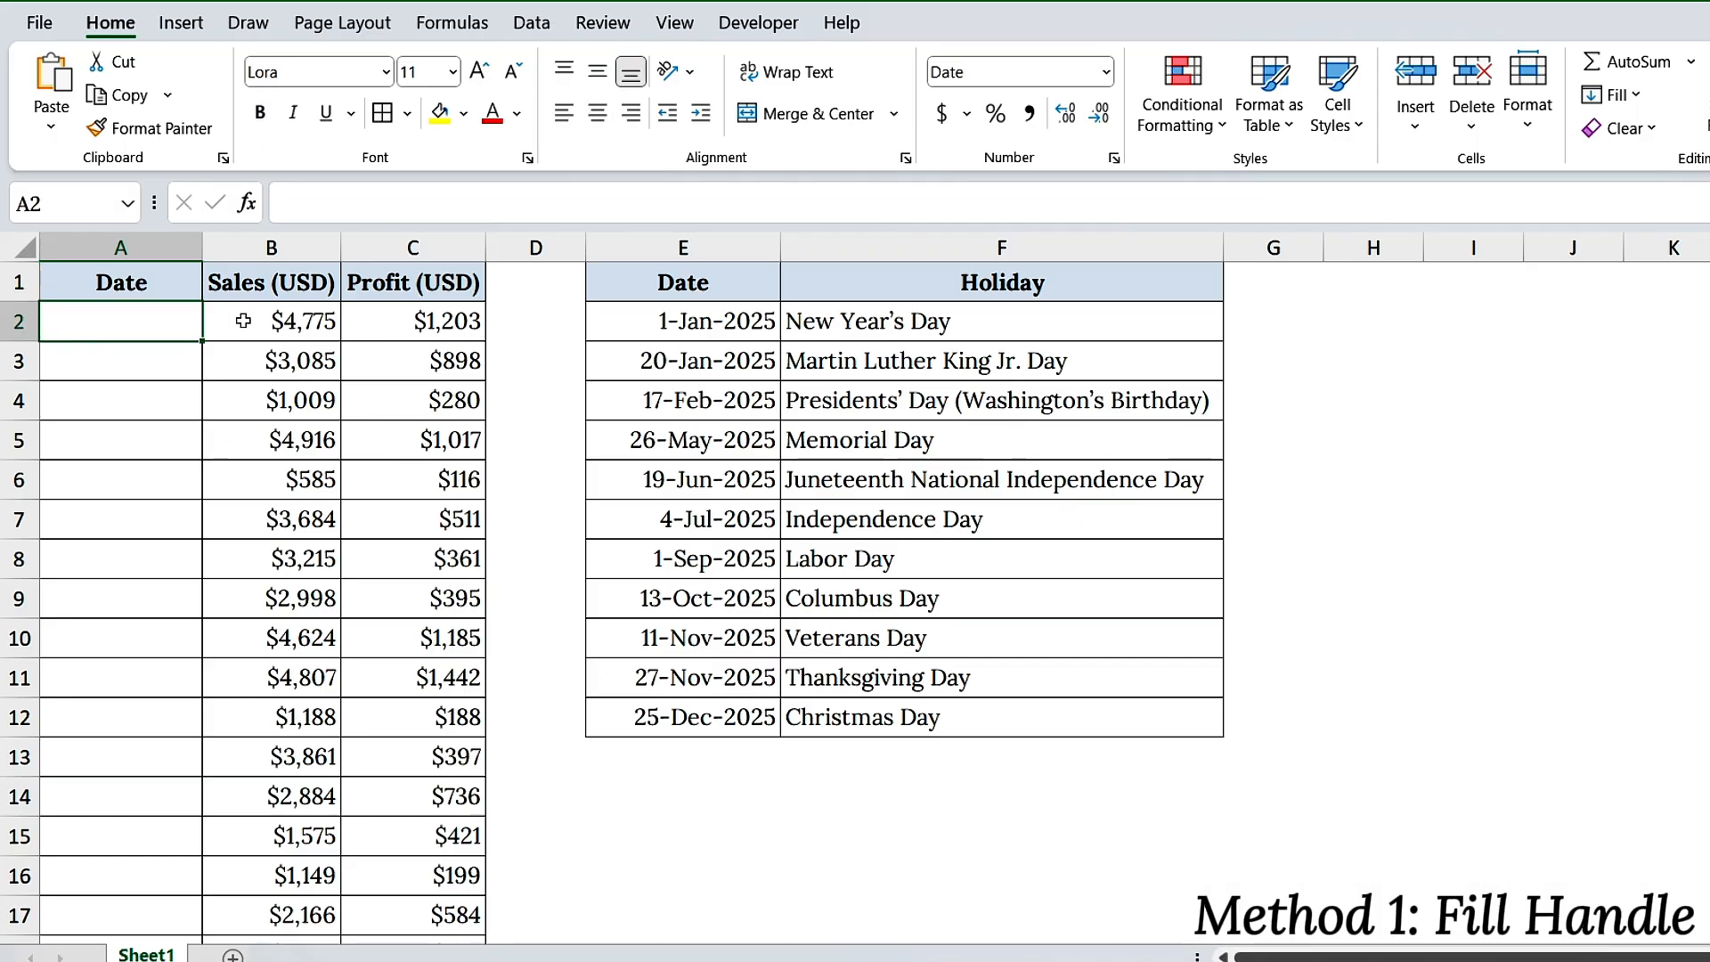
pyautogui.write('1/1/2')
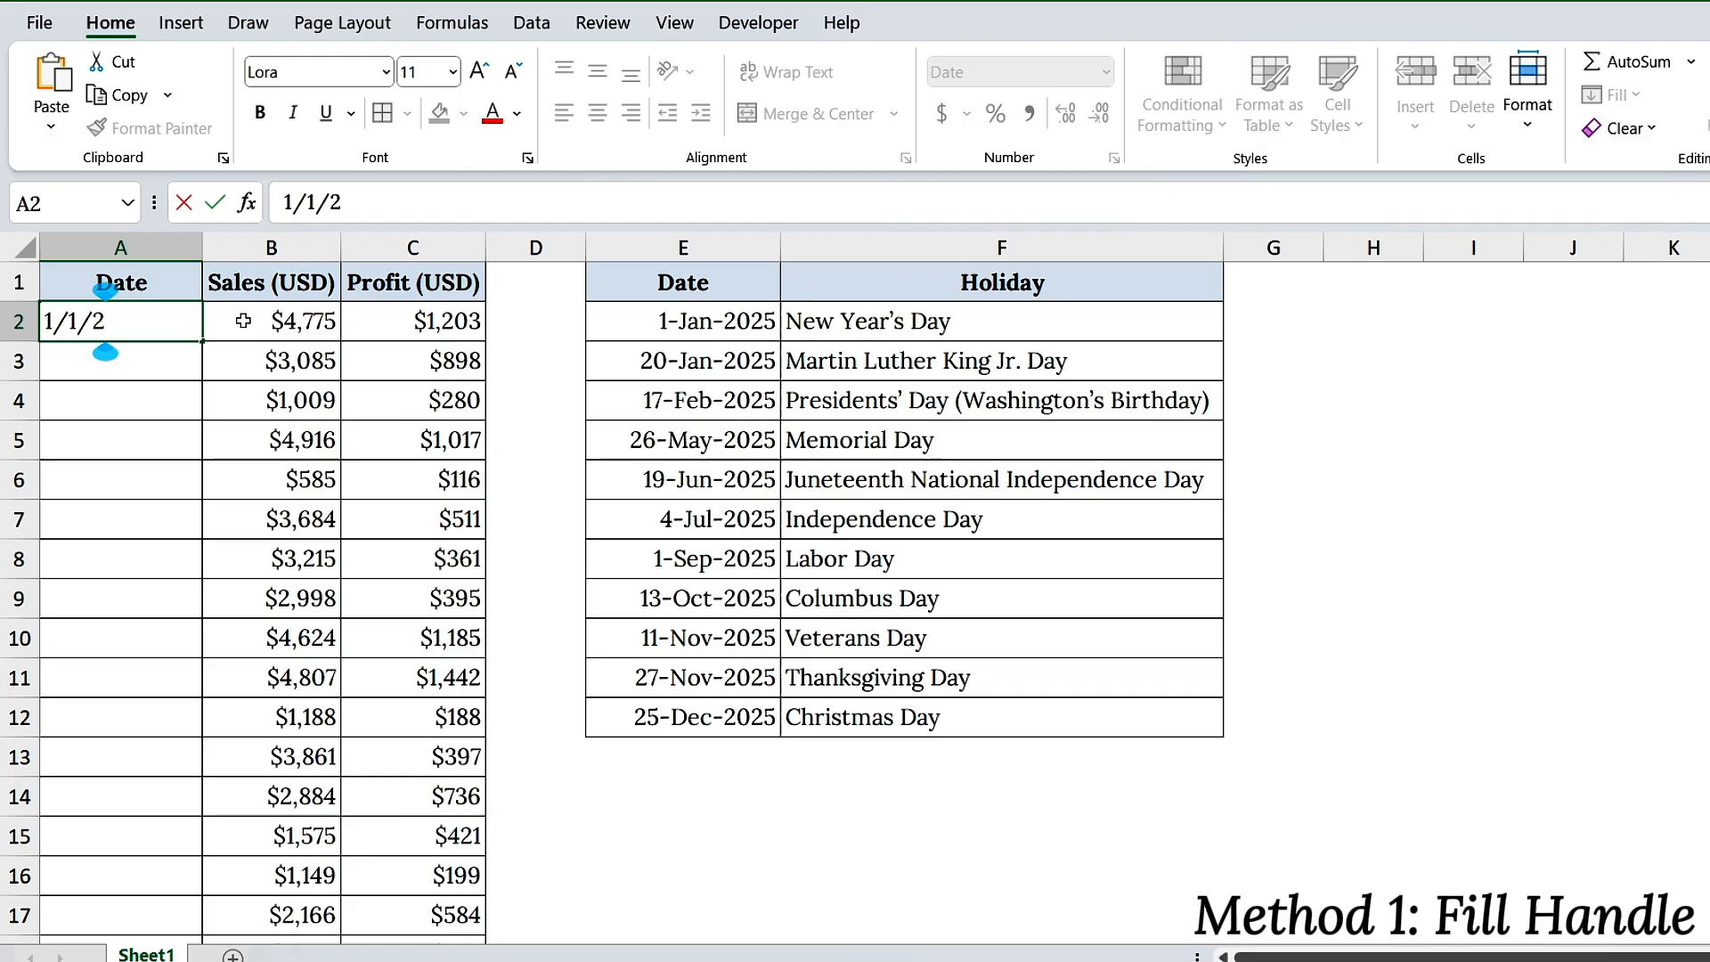
pyautogui.write('025')
pyautogui.press('Return')
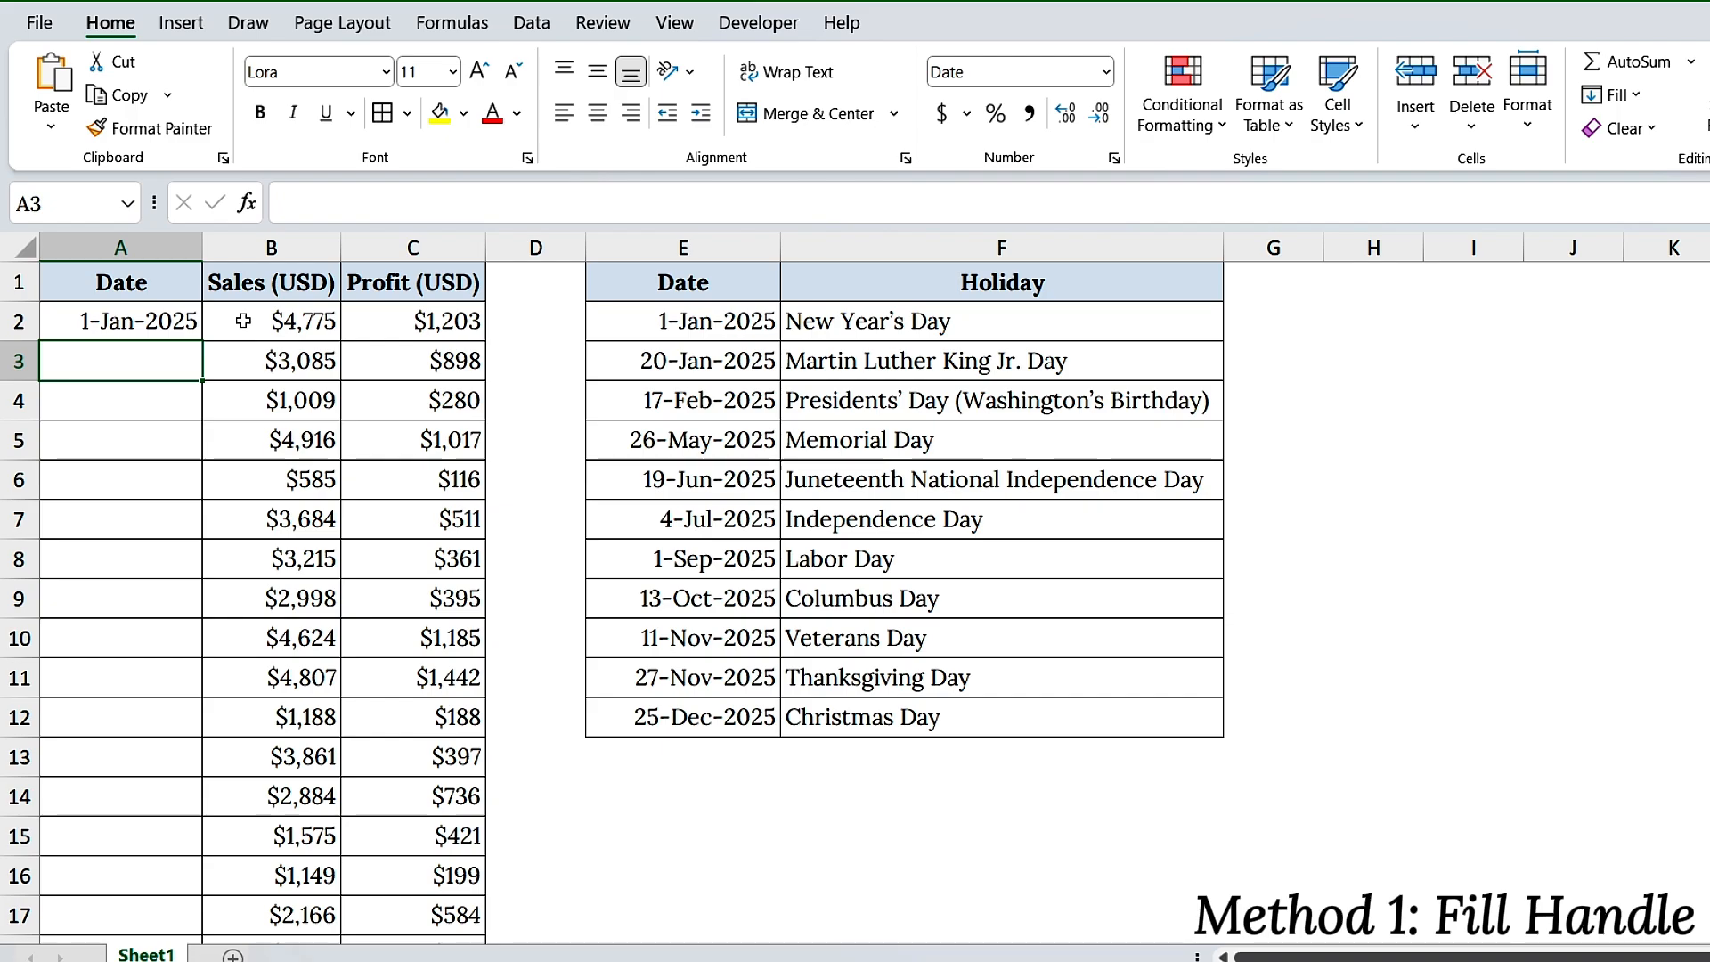
pyautogui.click(165, 322)
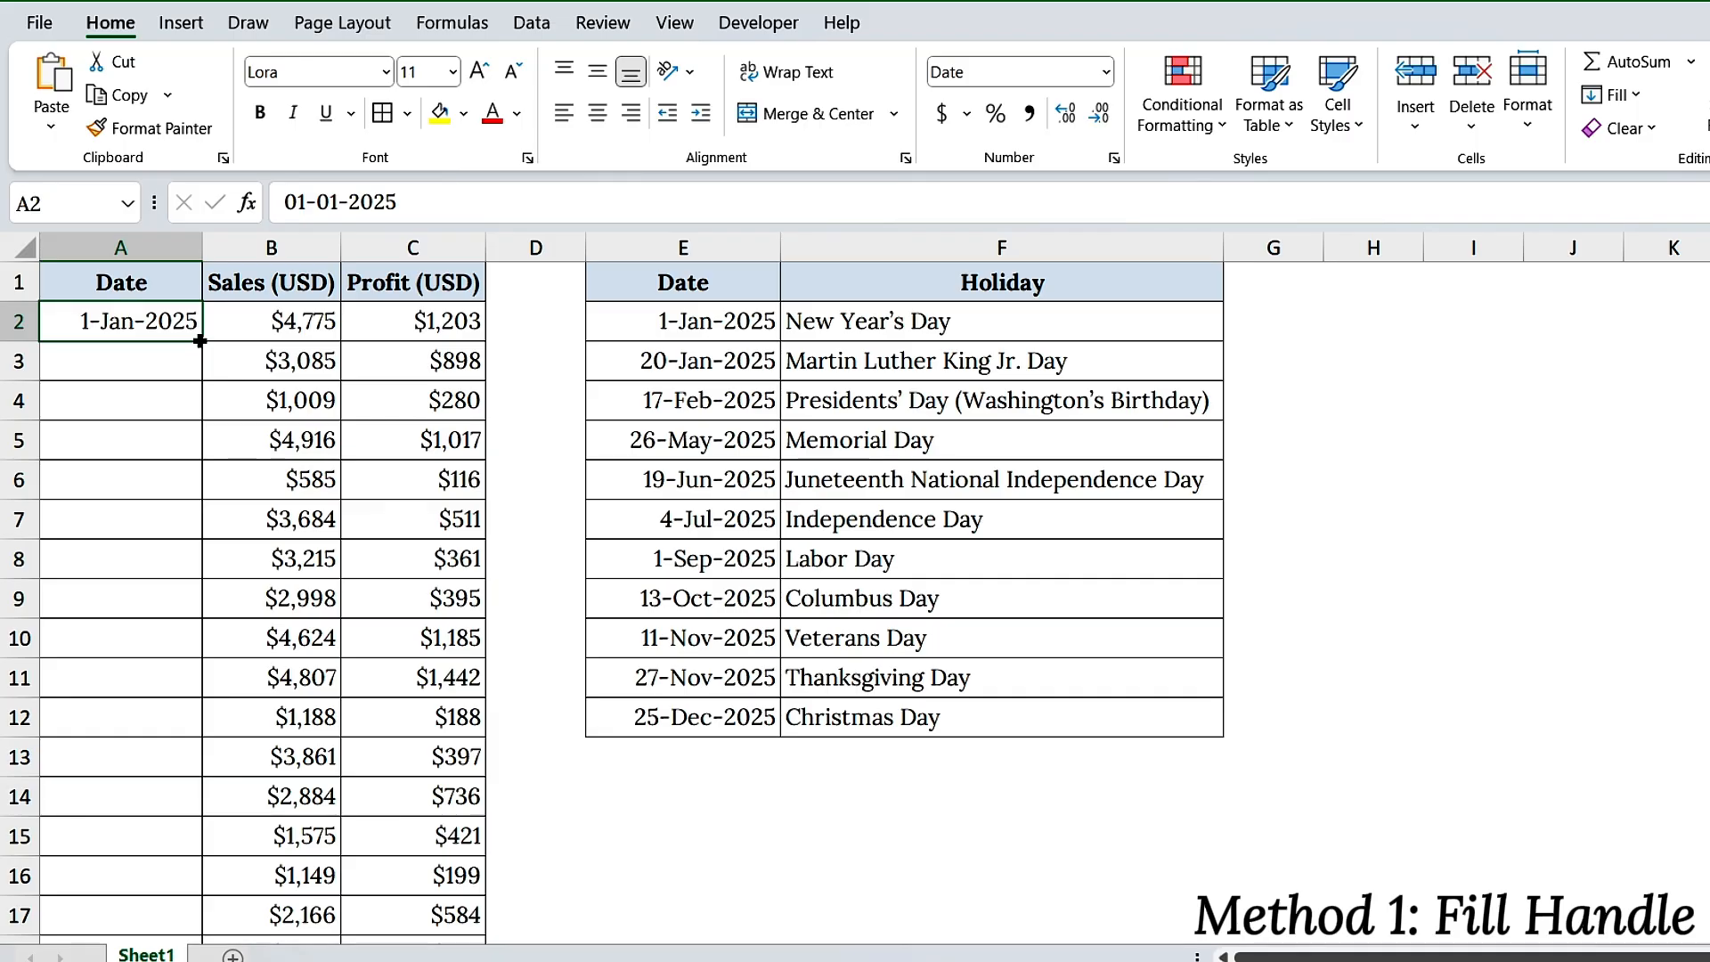
pyautogui.moveTo(199, 341); pyautogui.dragTo(201, 894)
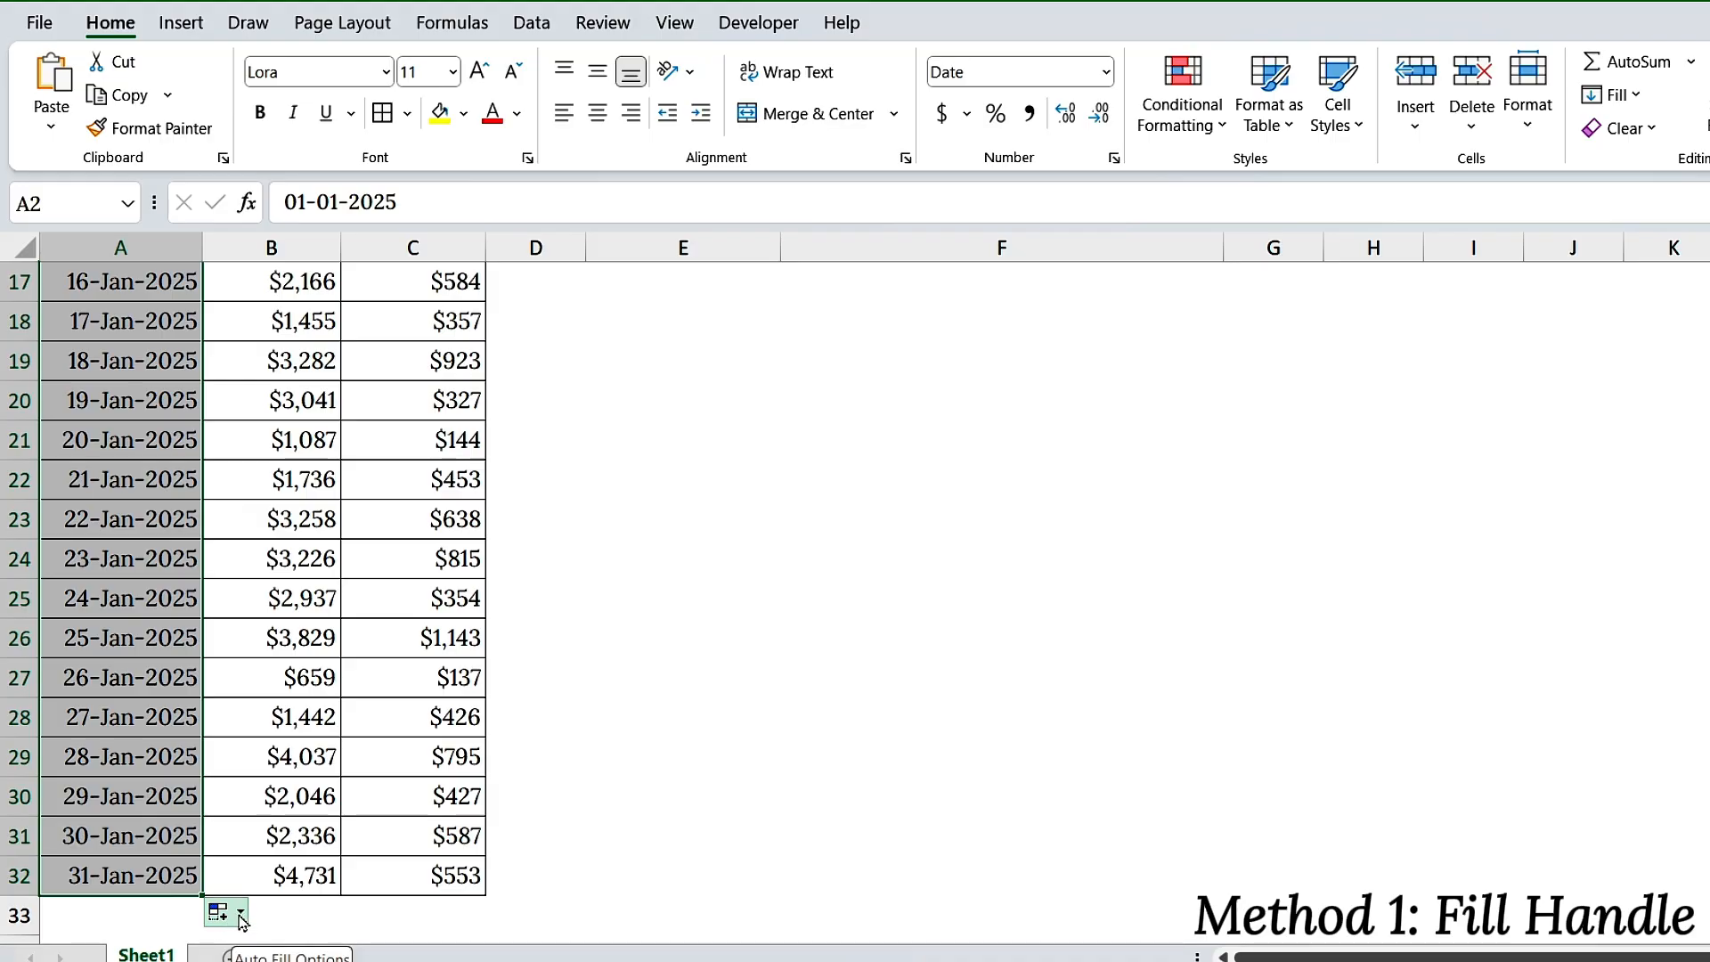
# Switch the filled dates in column A to Fill Days and then to Fill Weekdays
pyautogui.click(240, 916)
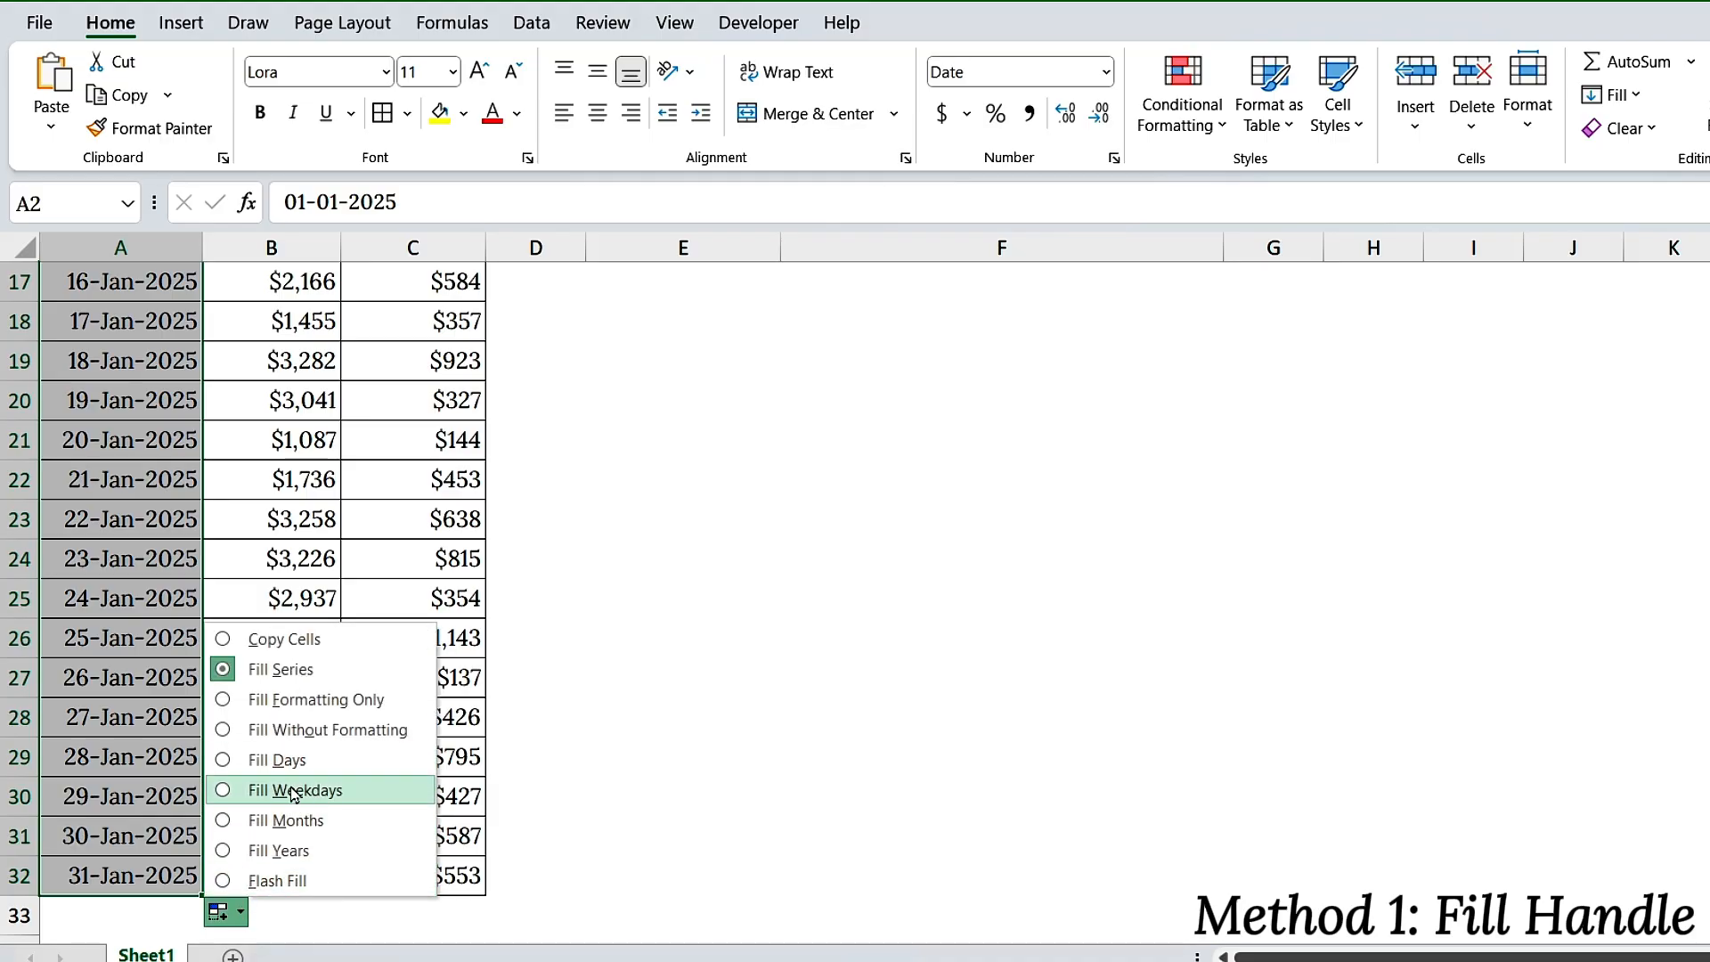
pyautogui.click(229, 760)
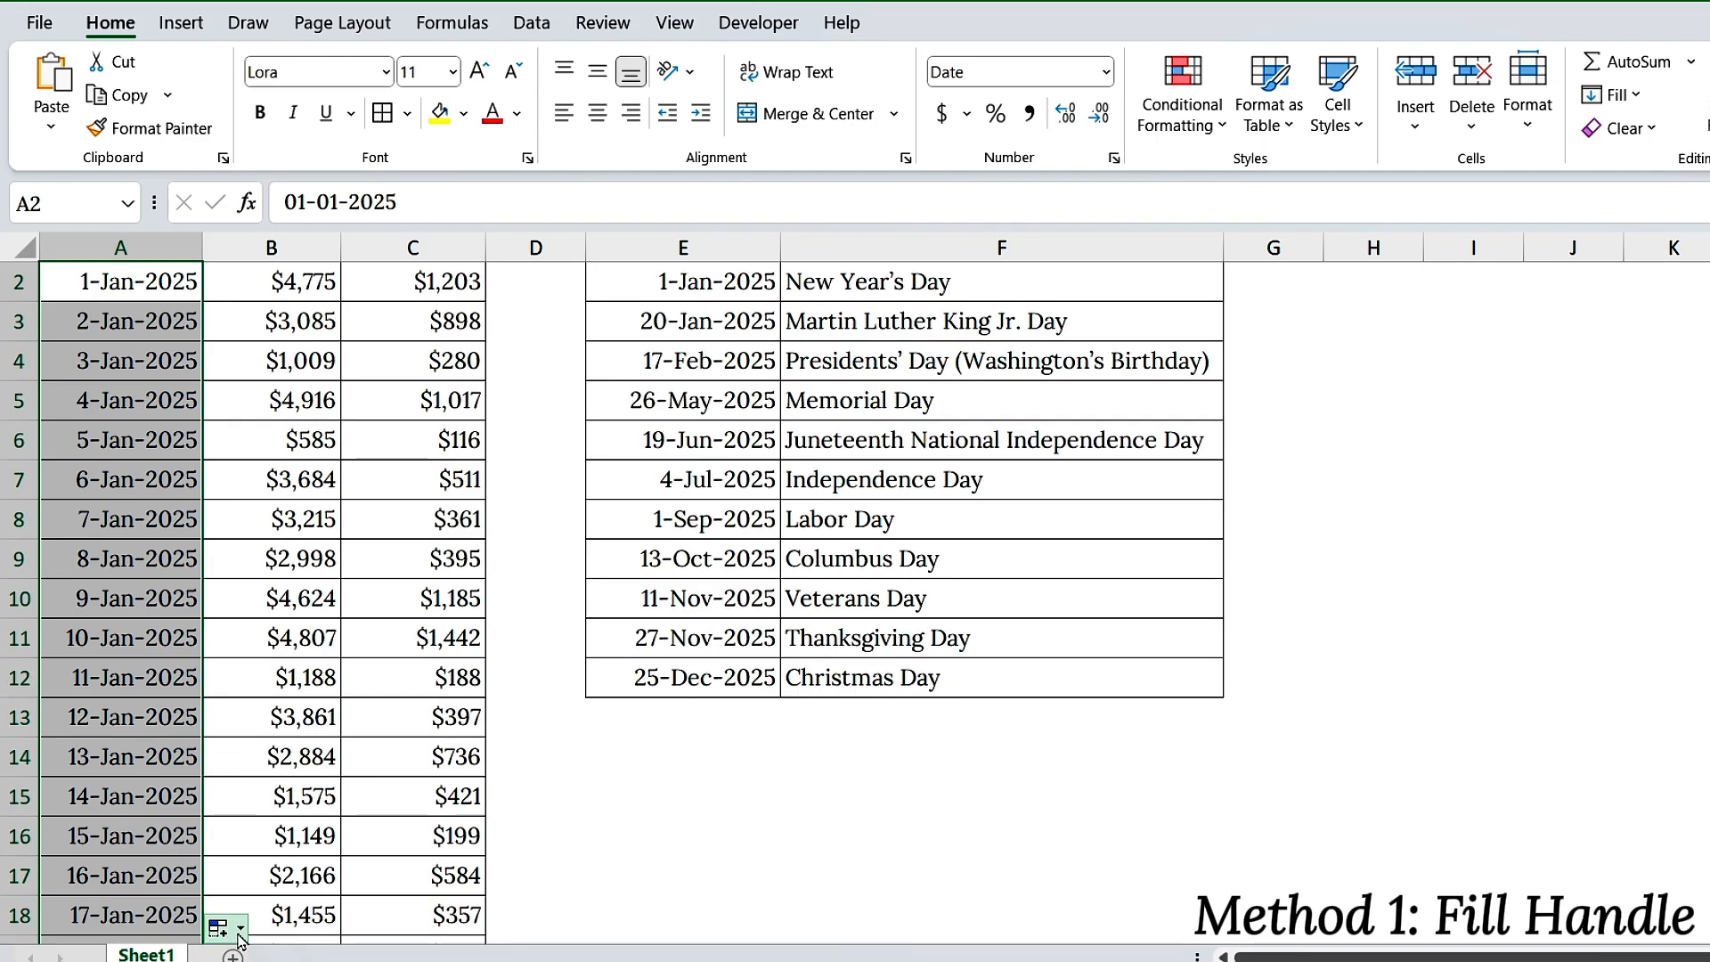
pyautogui.click(227, 928)
pyautogui.click(278, 808)
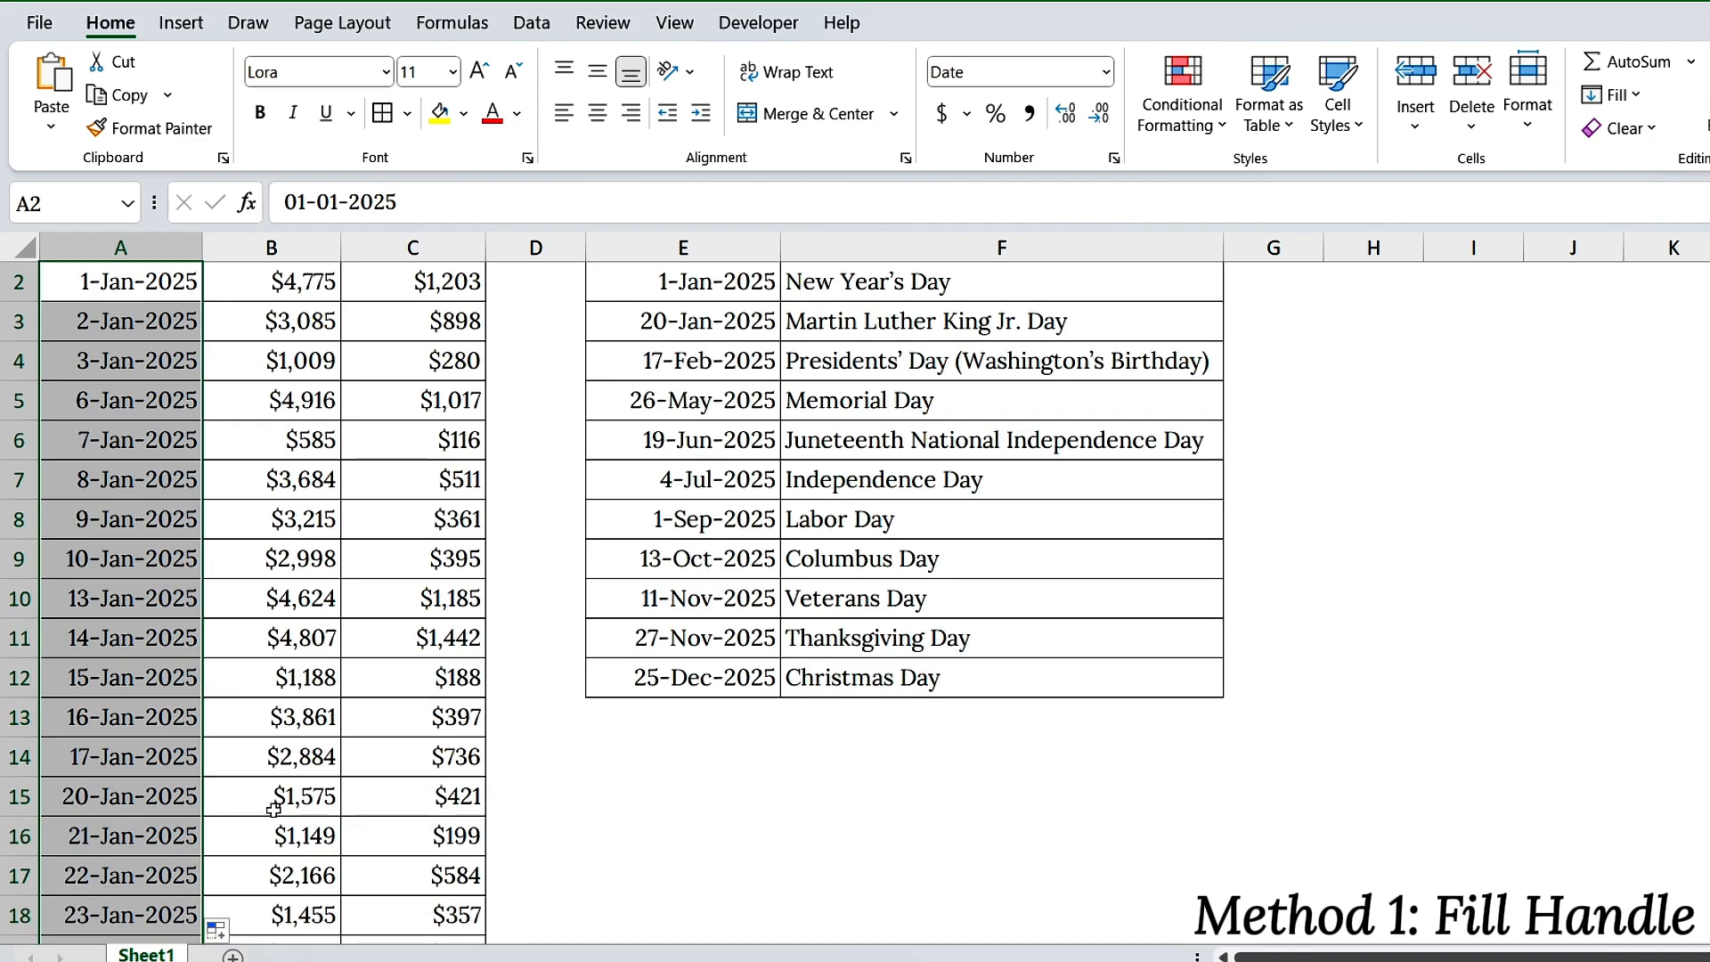
# Switch the filled dates in column A to Fill Months and then to Fill Years
pyautogui.click(224, 930)
pyautogui.click(272, 841)
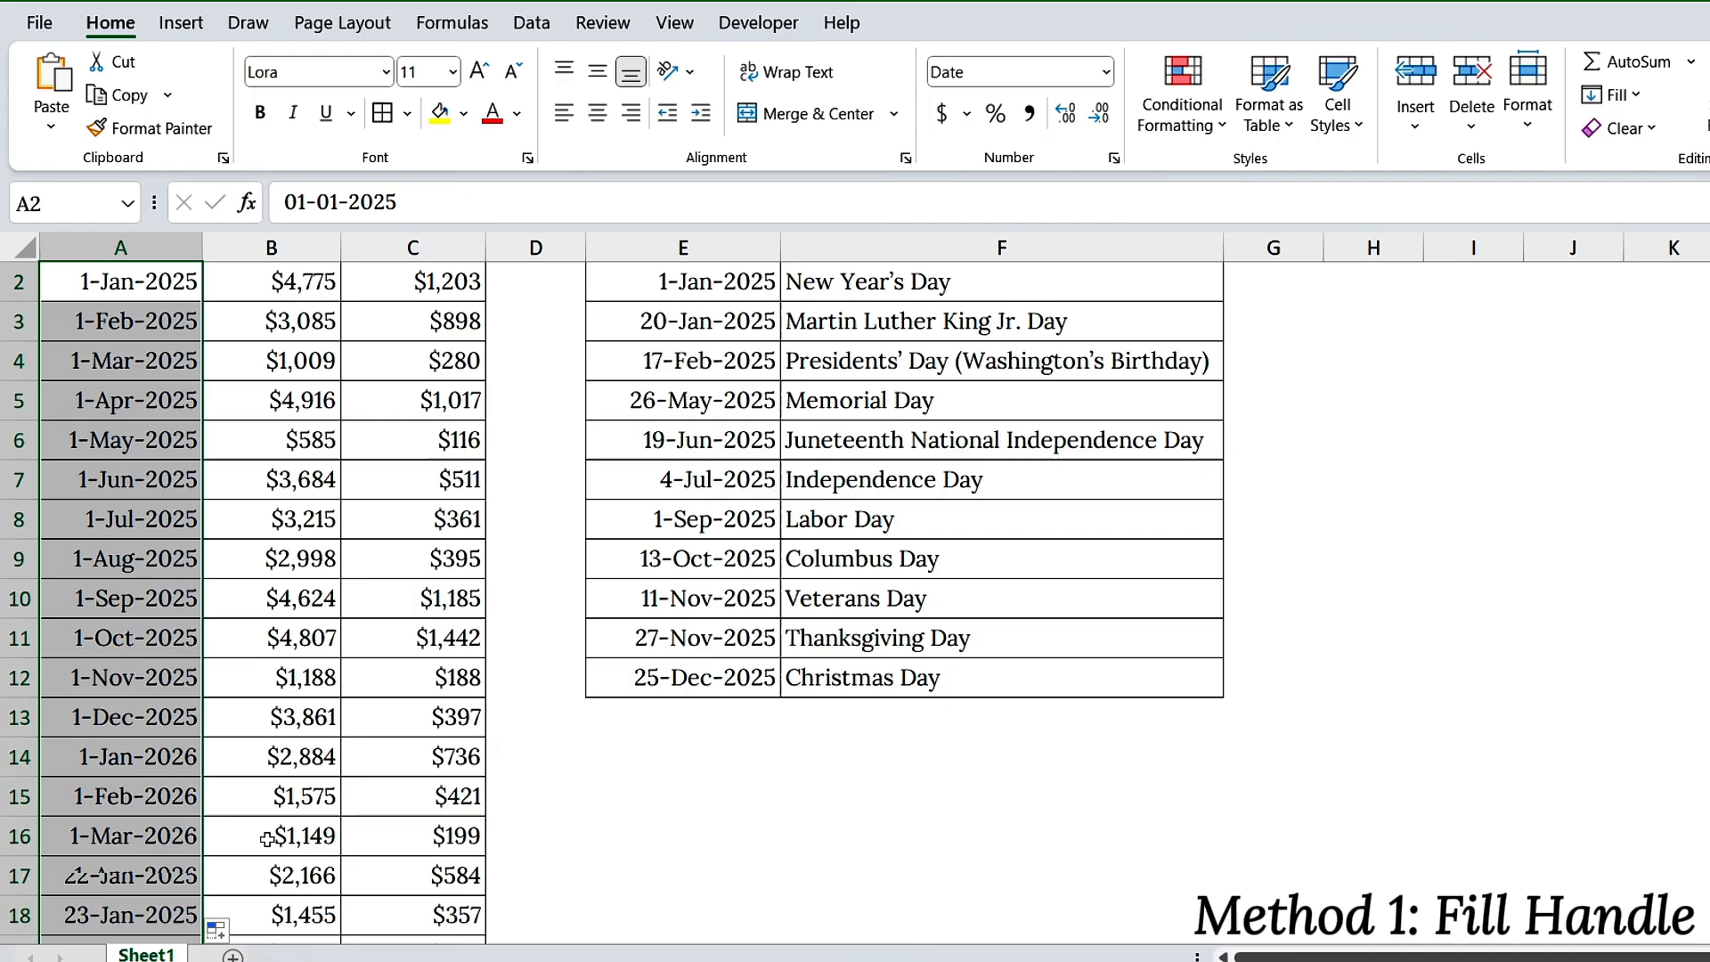
pyautogui.click(225, 930)
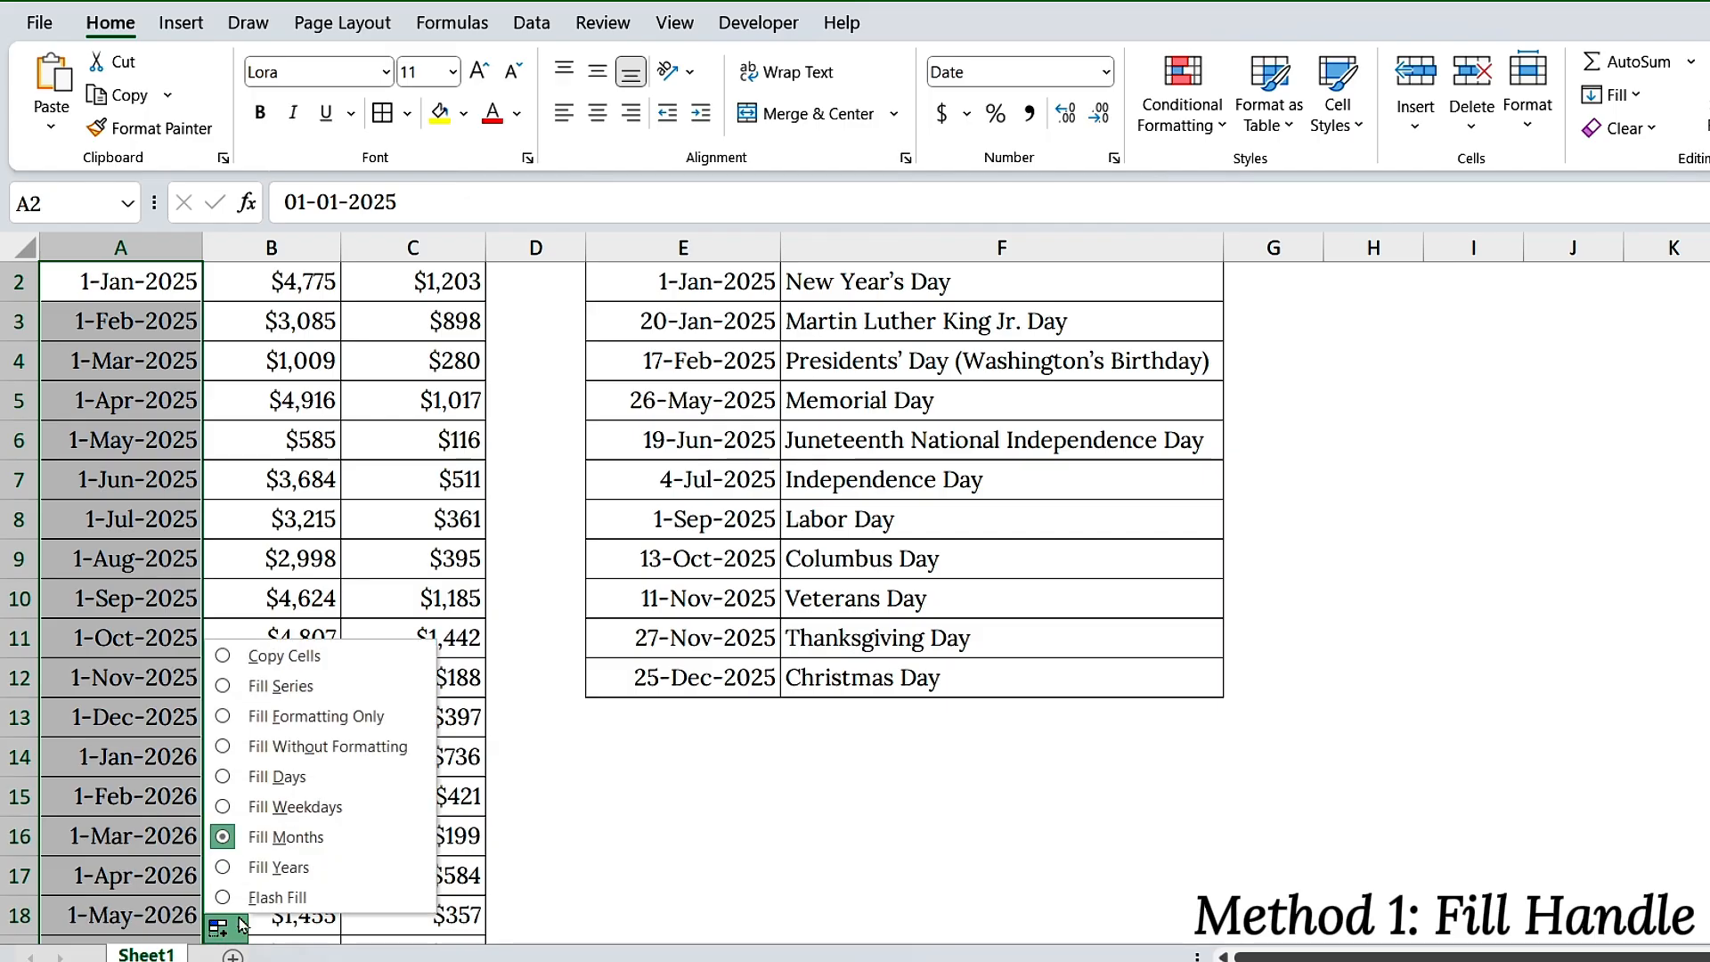
pyautogui.click(266, 863)
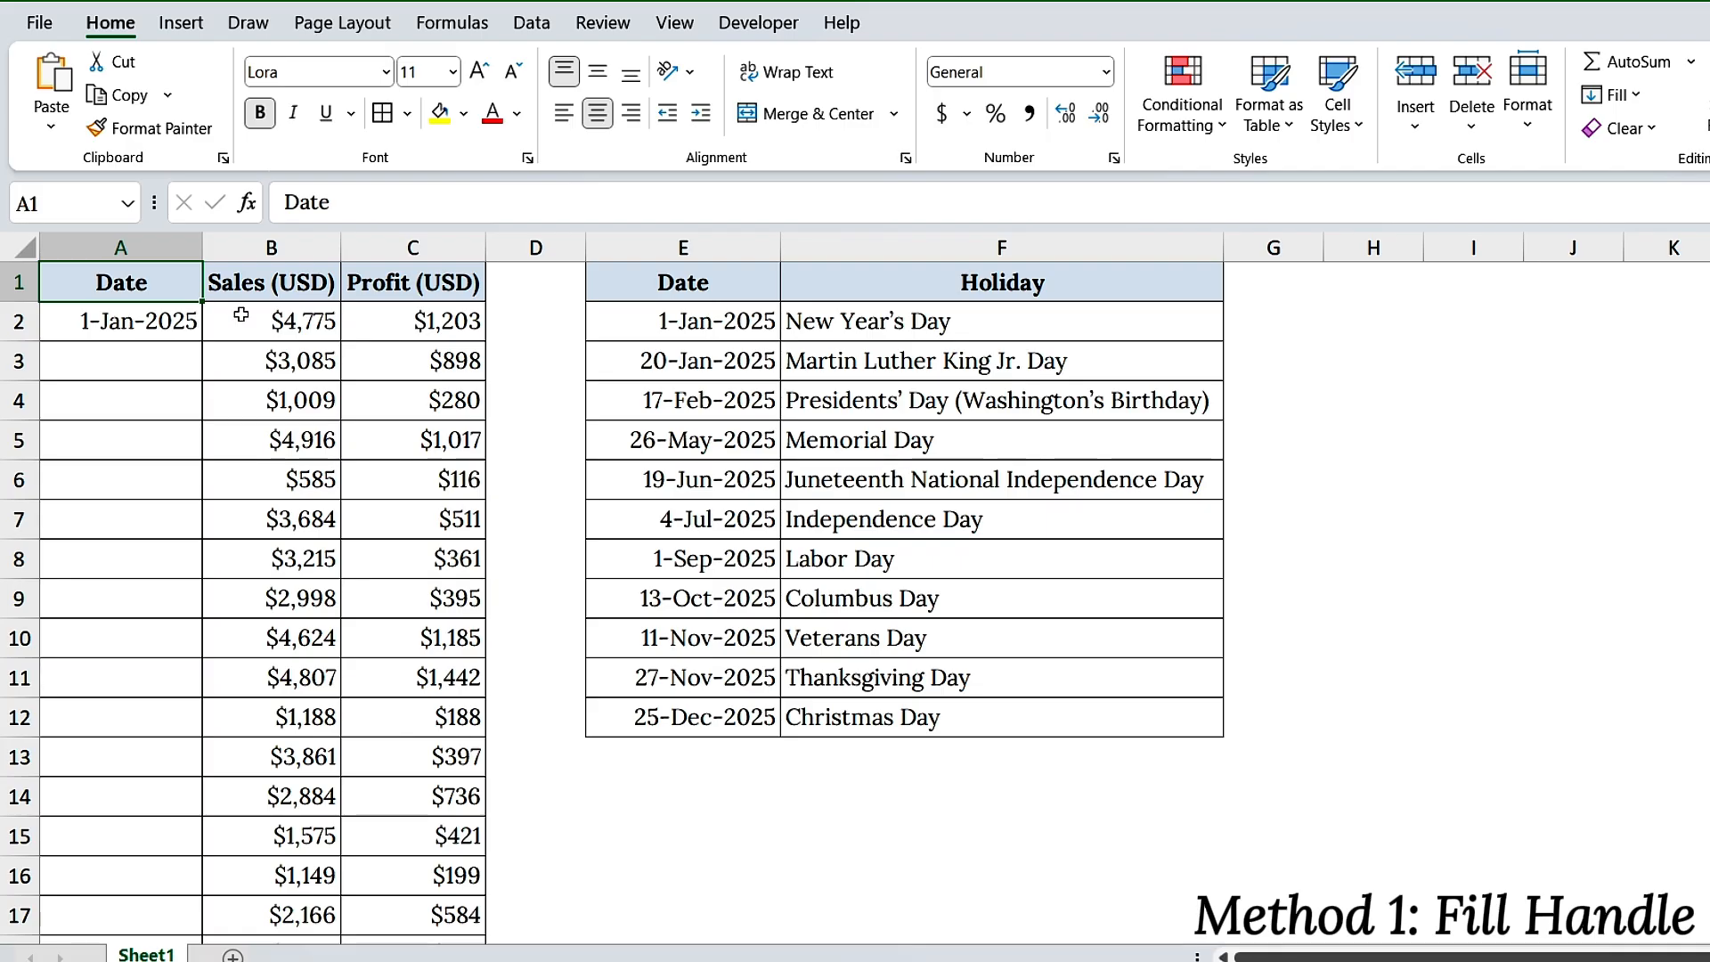
# Auto-fill the daily date series from A2 down to the end of the adjacent sales data
pyautogui.click(190, 325)
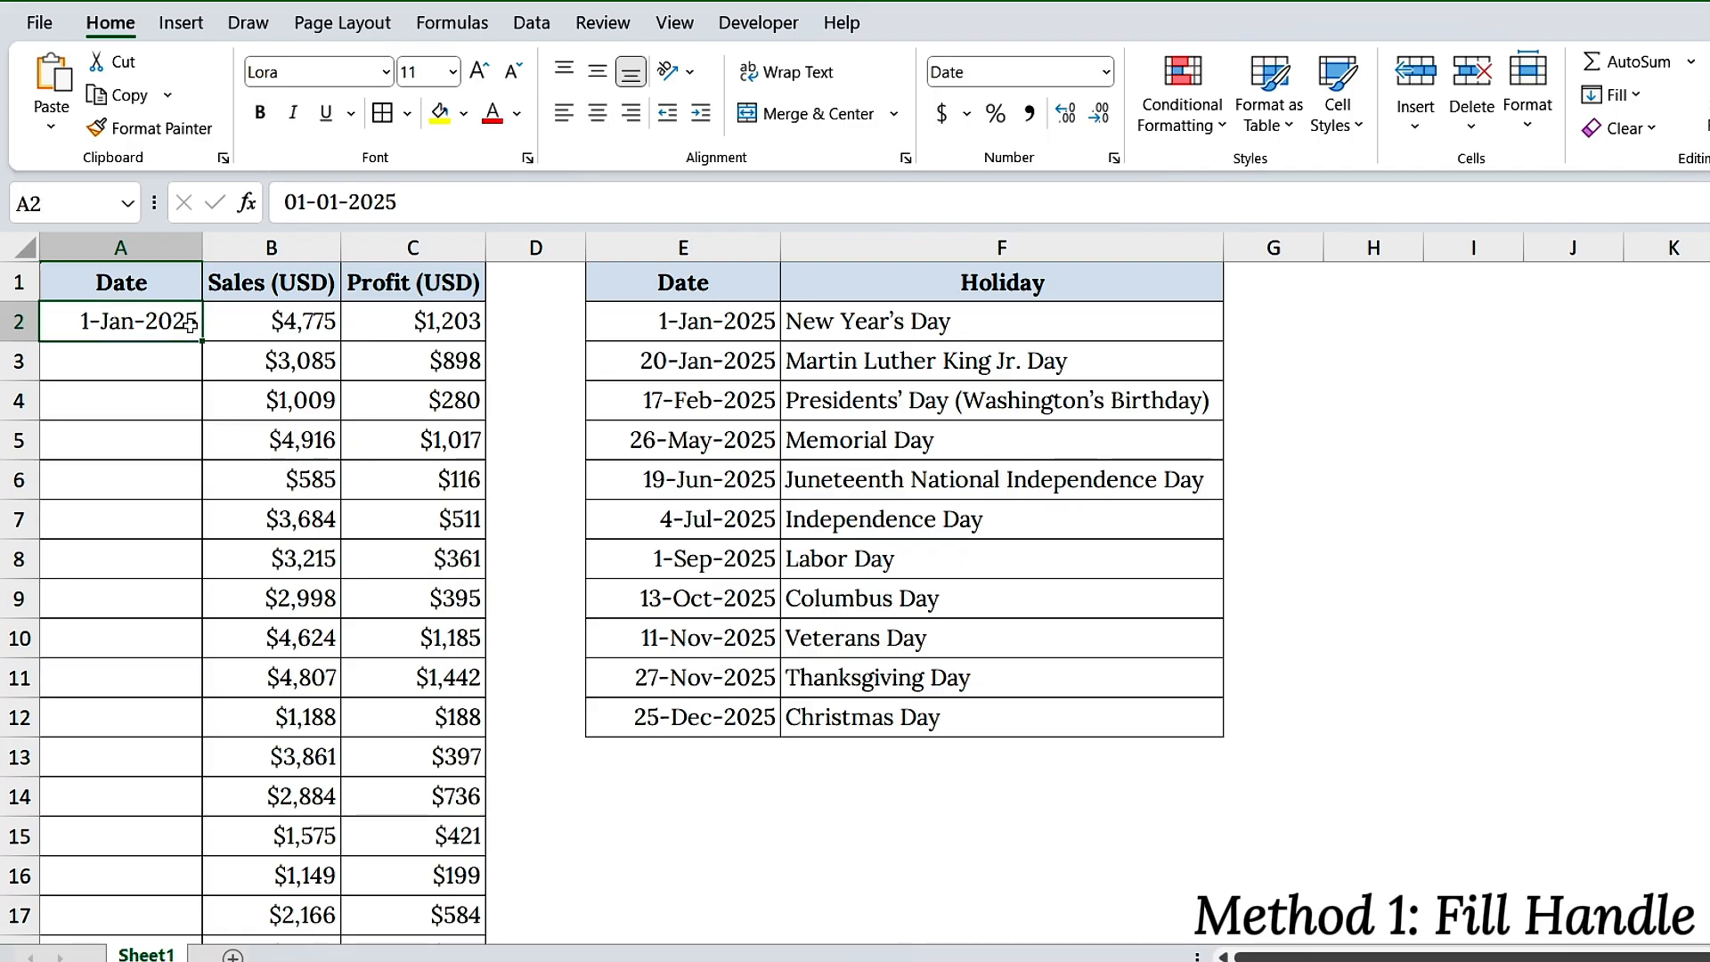
pyautogui.doubleClick(201, 340)
pyautogui.scroll(-6, 284, 478)
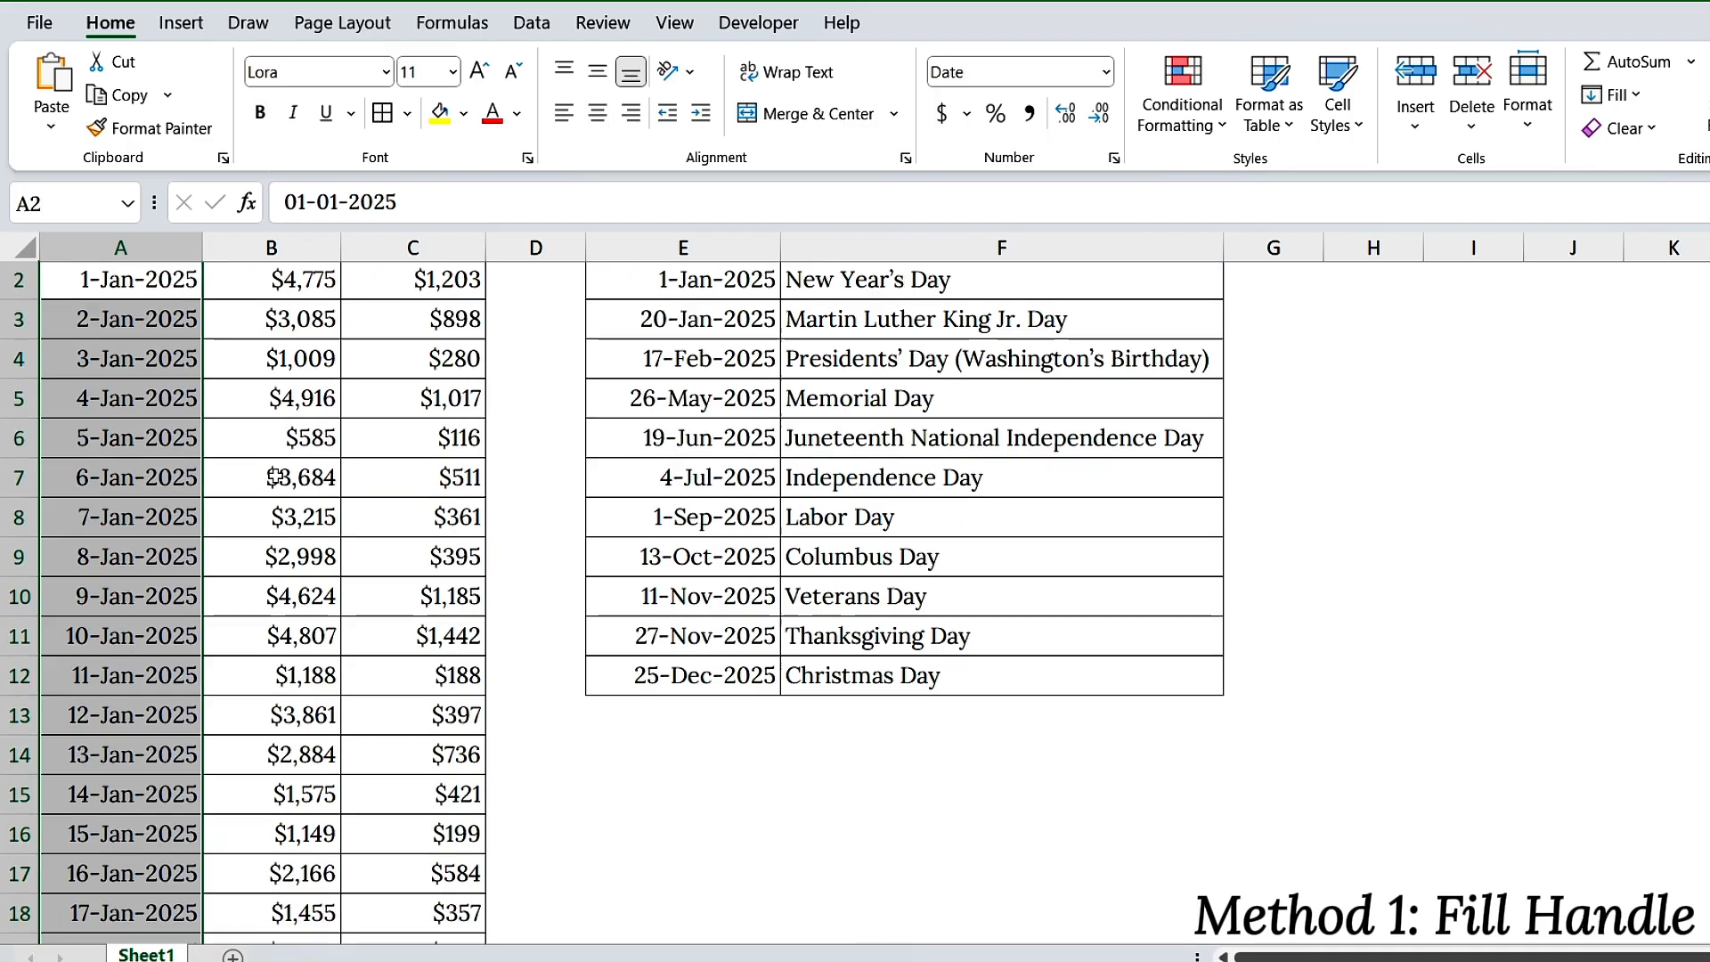
pyautogui.scroll(6, 283, 478)
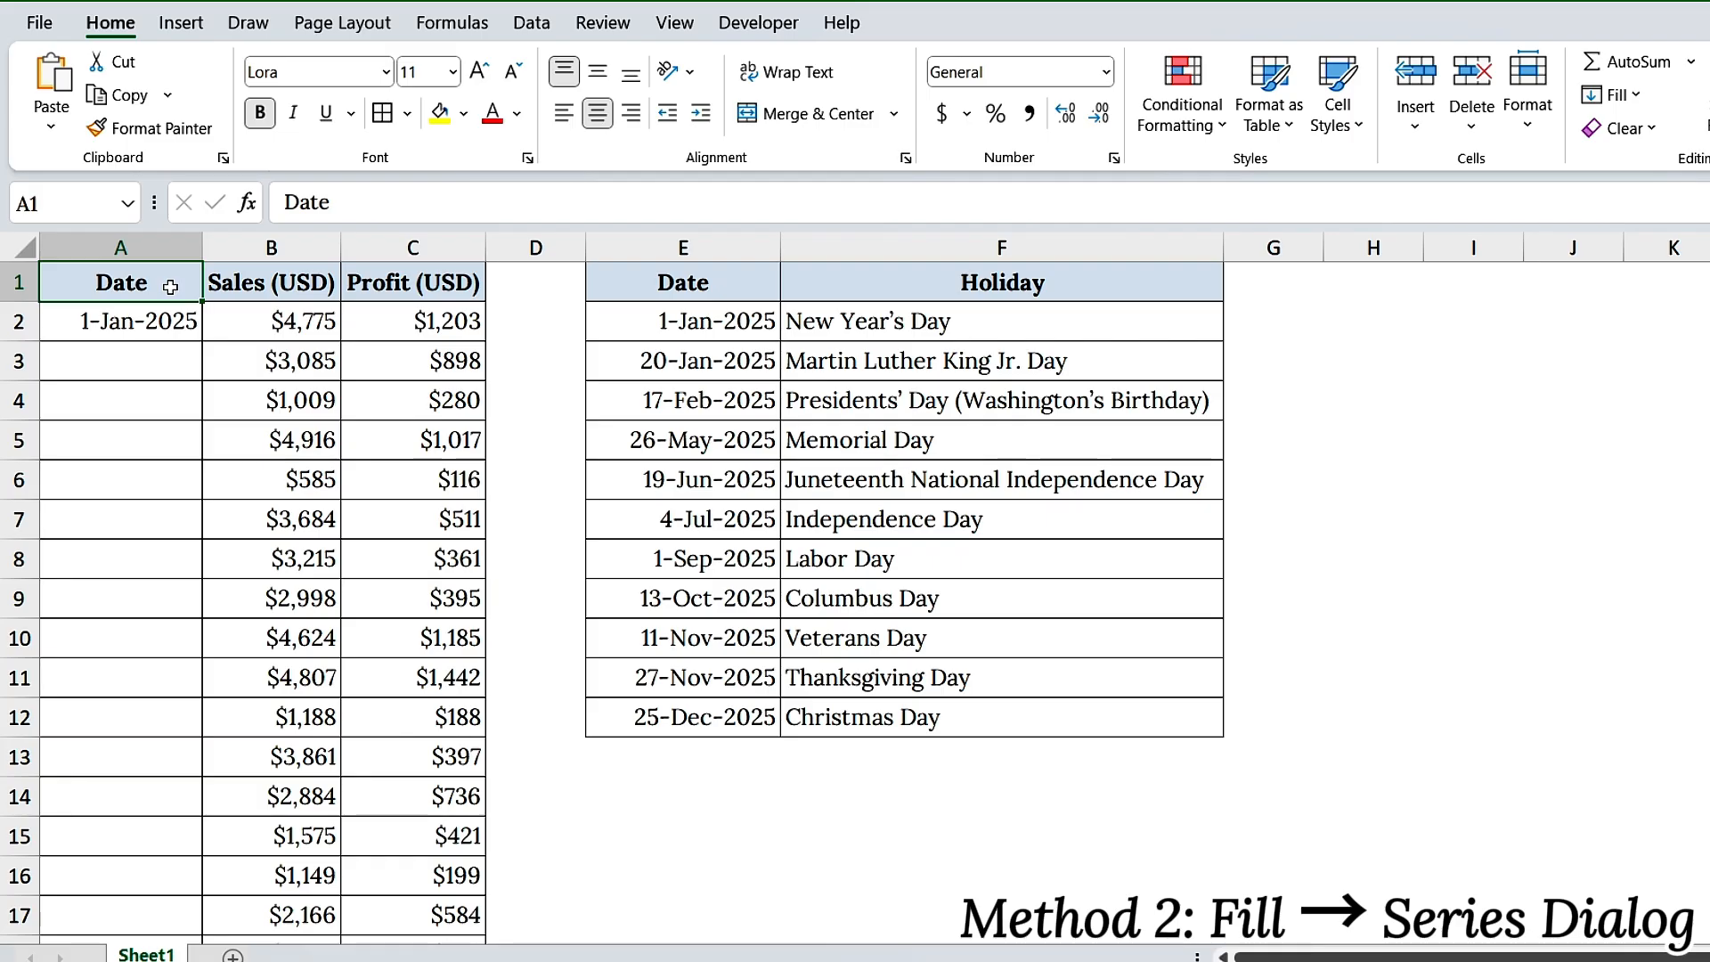
# Select the start date in A2 and open the Series fill dialog for it
pyautogui.click(175, 317)
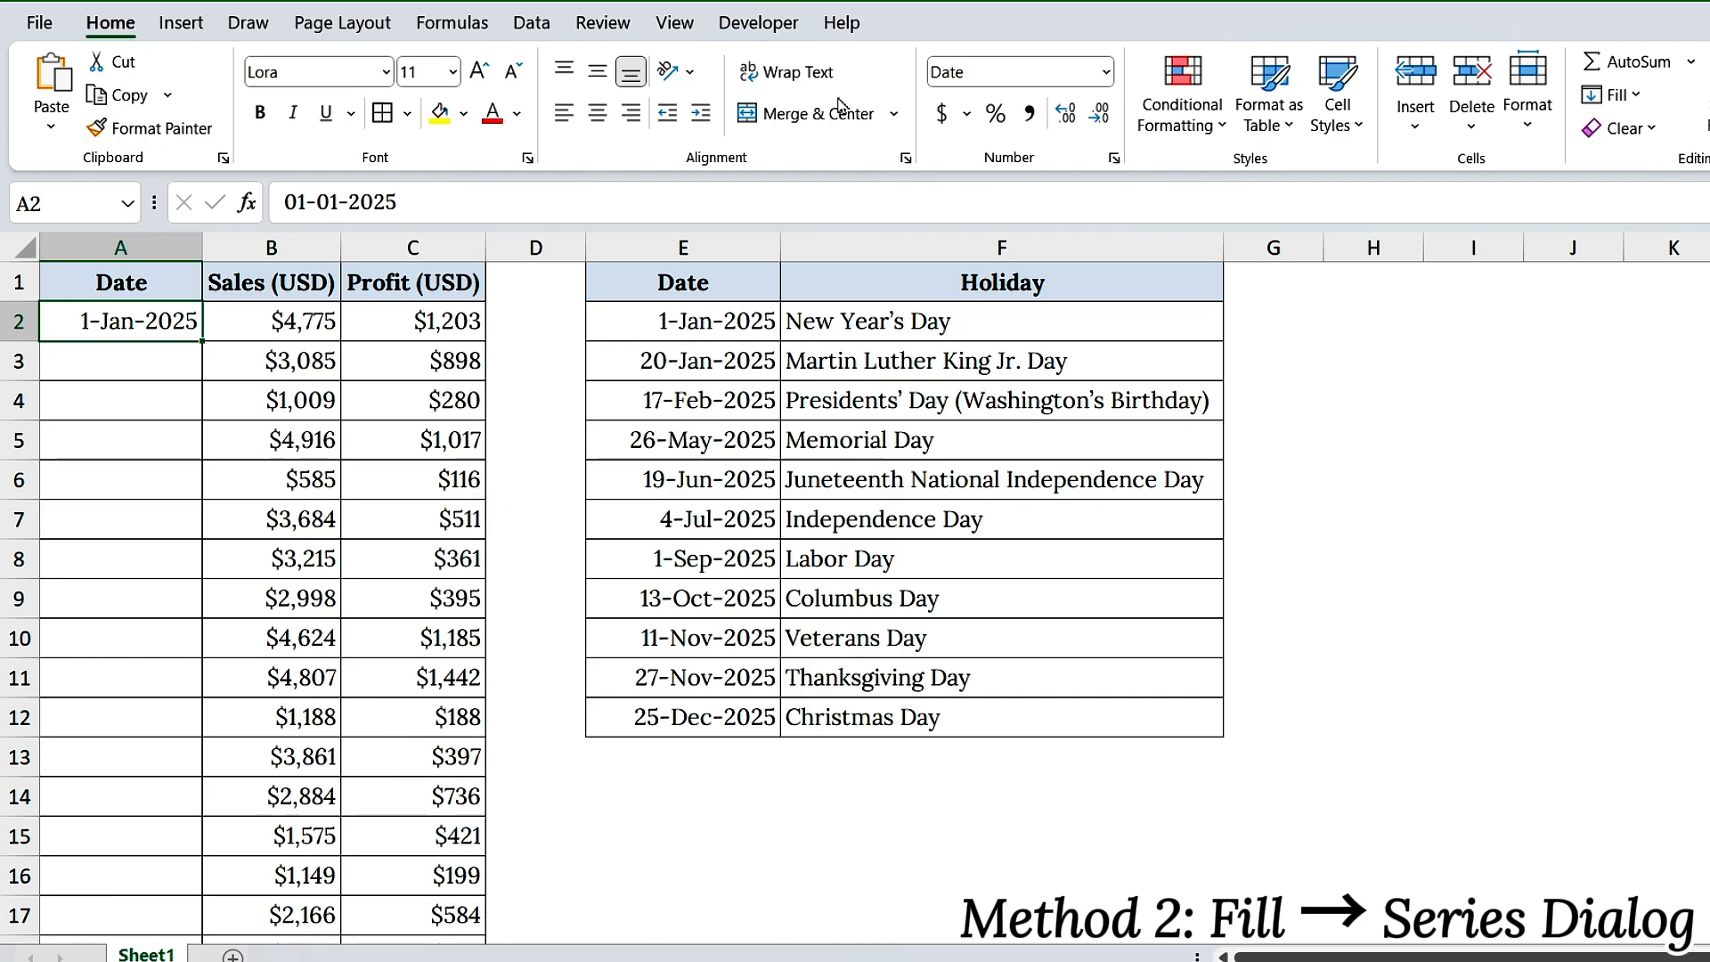
pyautogui.click(1632, 100)
pyautogui.click(1642, 317)
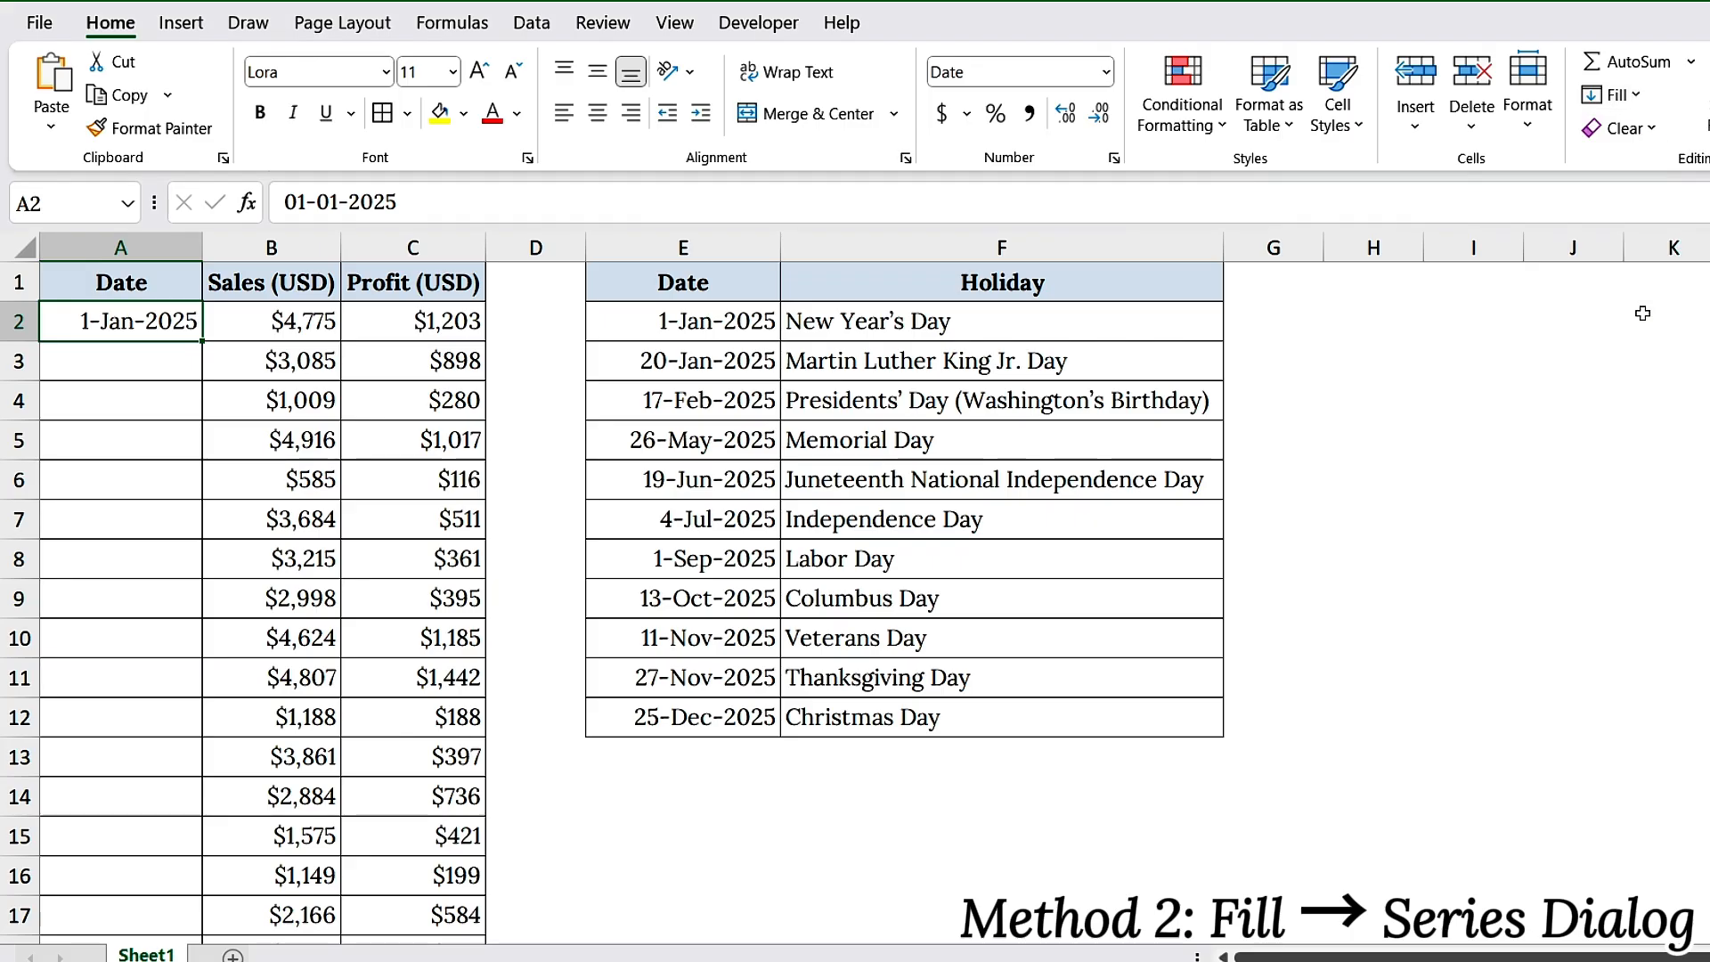
pyautogui.click(735, 410)
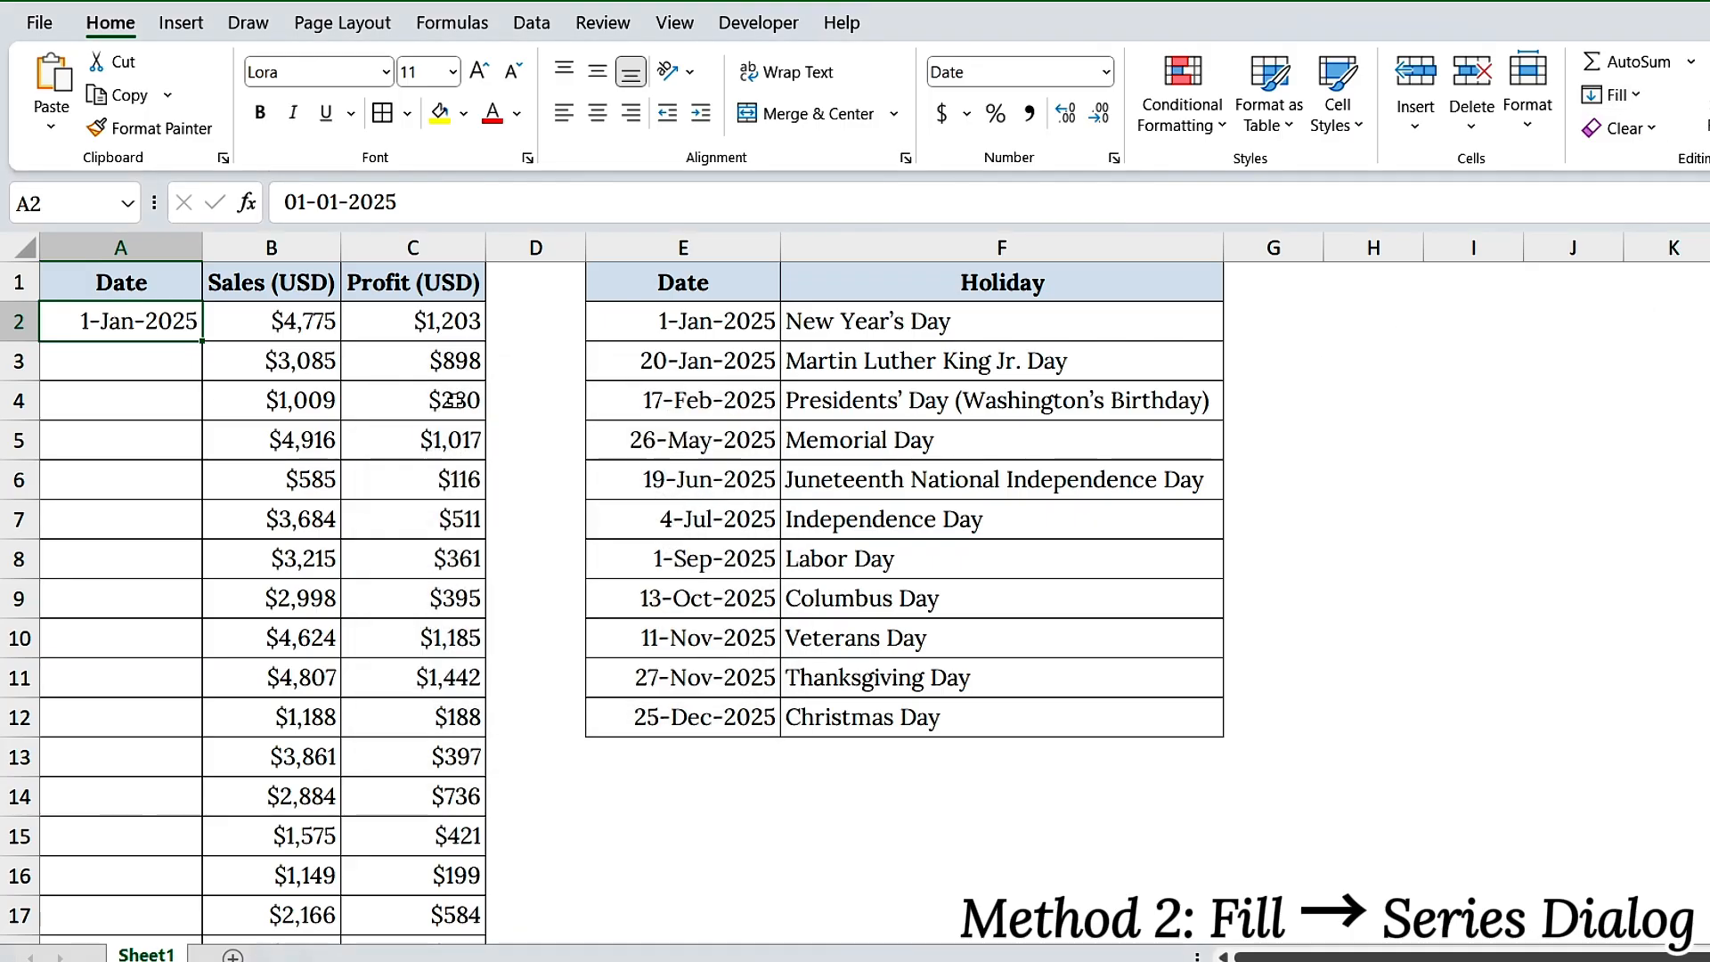
pyautogui.press('alt')
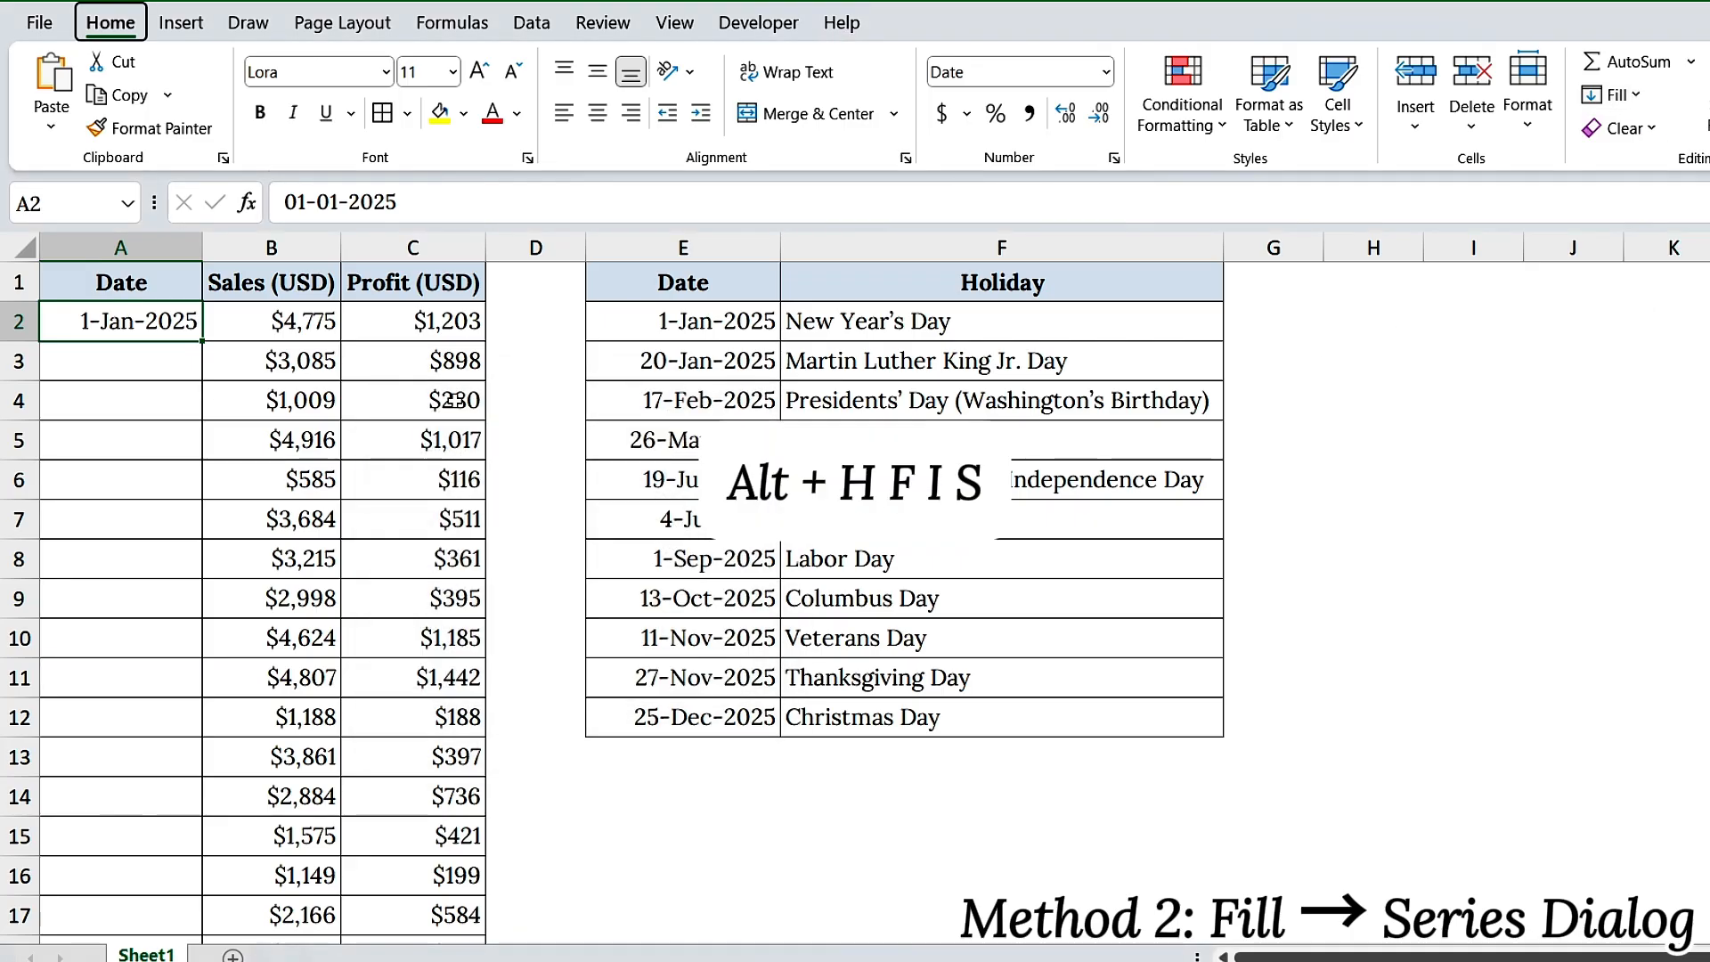
pyautogui.press('h')
pyautogui.press('f')
pyautogui.press('i')
pyautogui.press('s')
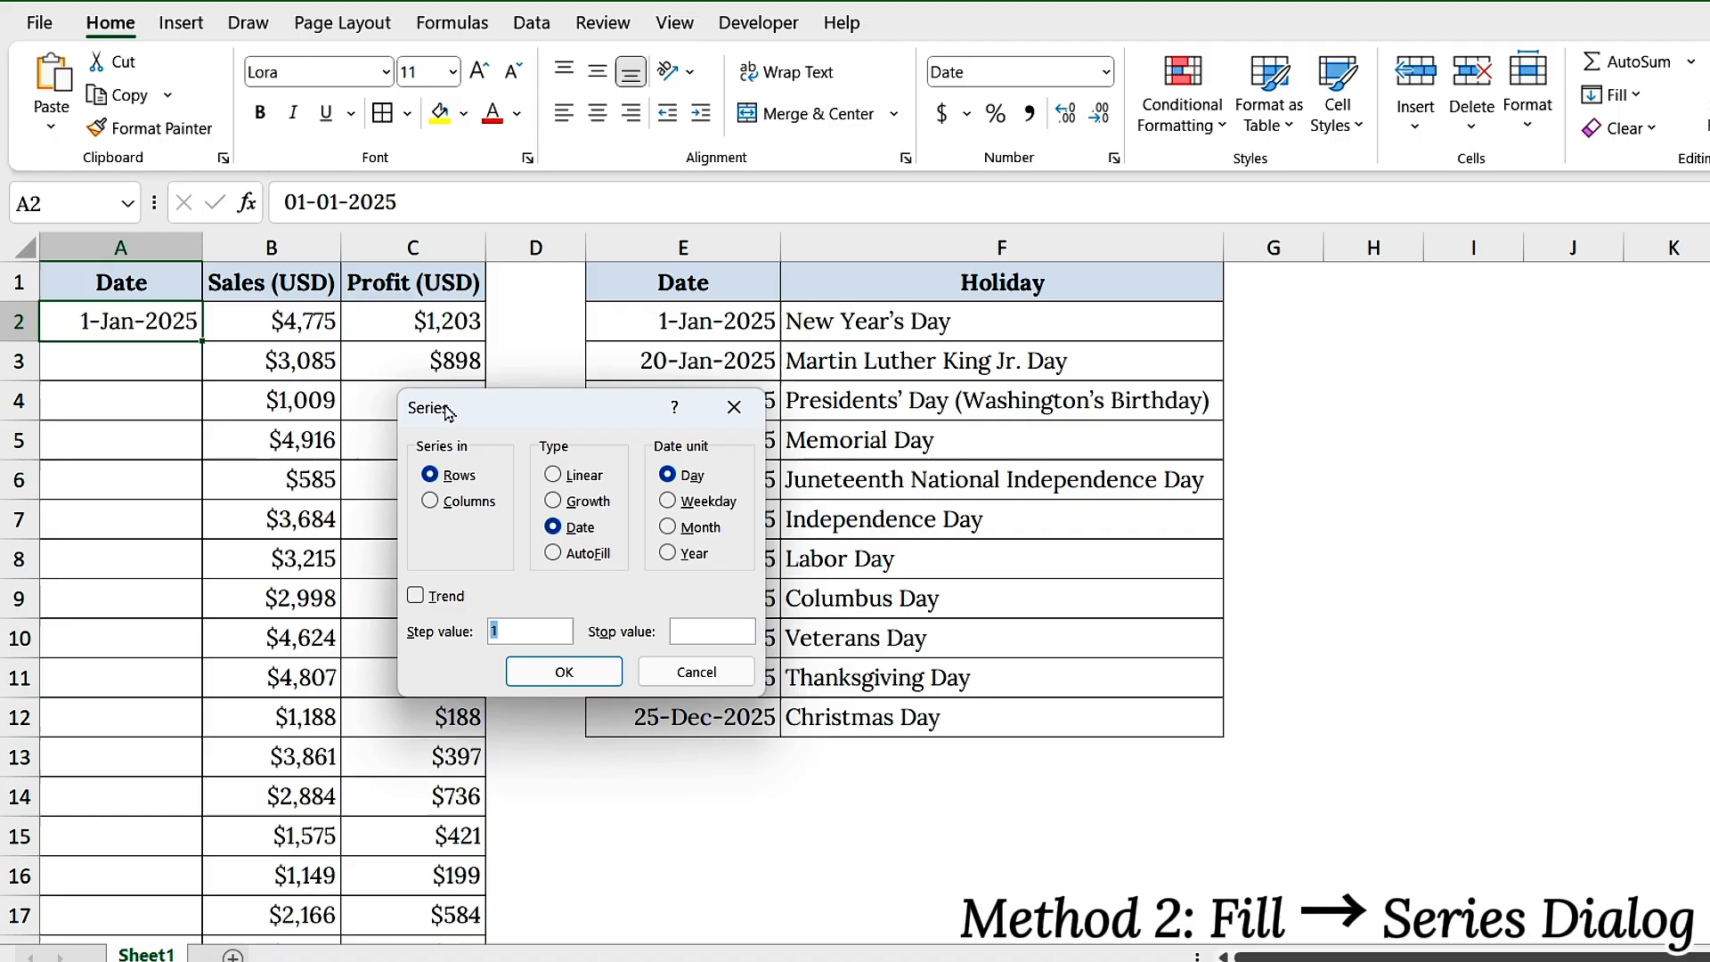
# Set the series to run in Columns with type Date and Day as the date unit
pyautogui.click(433, 502)
pyautogui.click(578, 532)
pyautogui.click(668, 474)
pyautogui.click(668, 501)
pyautogui.click(669, 527)
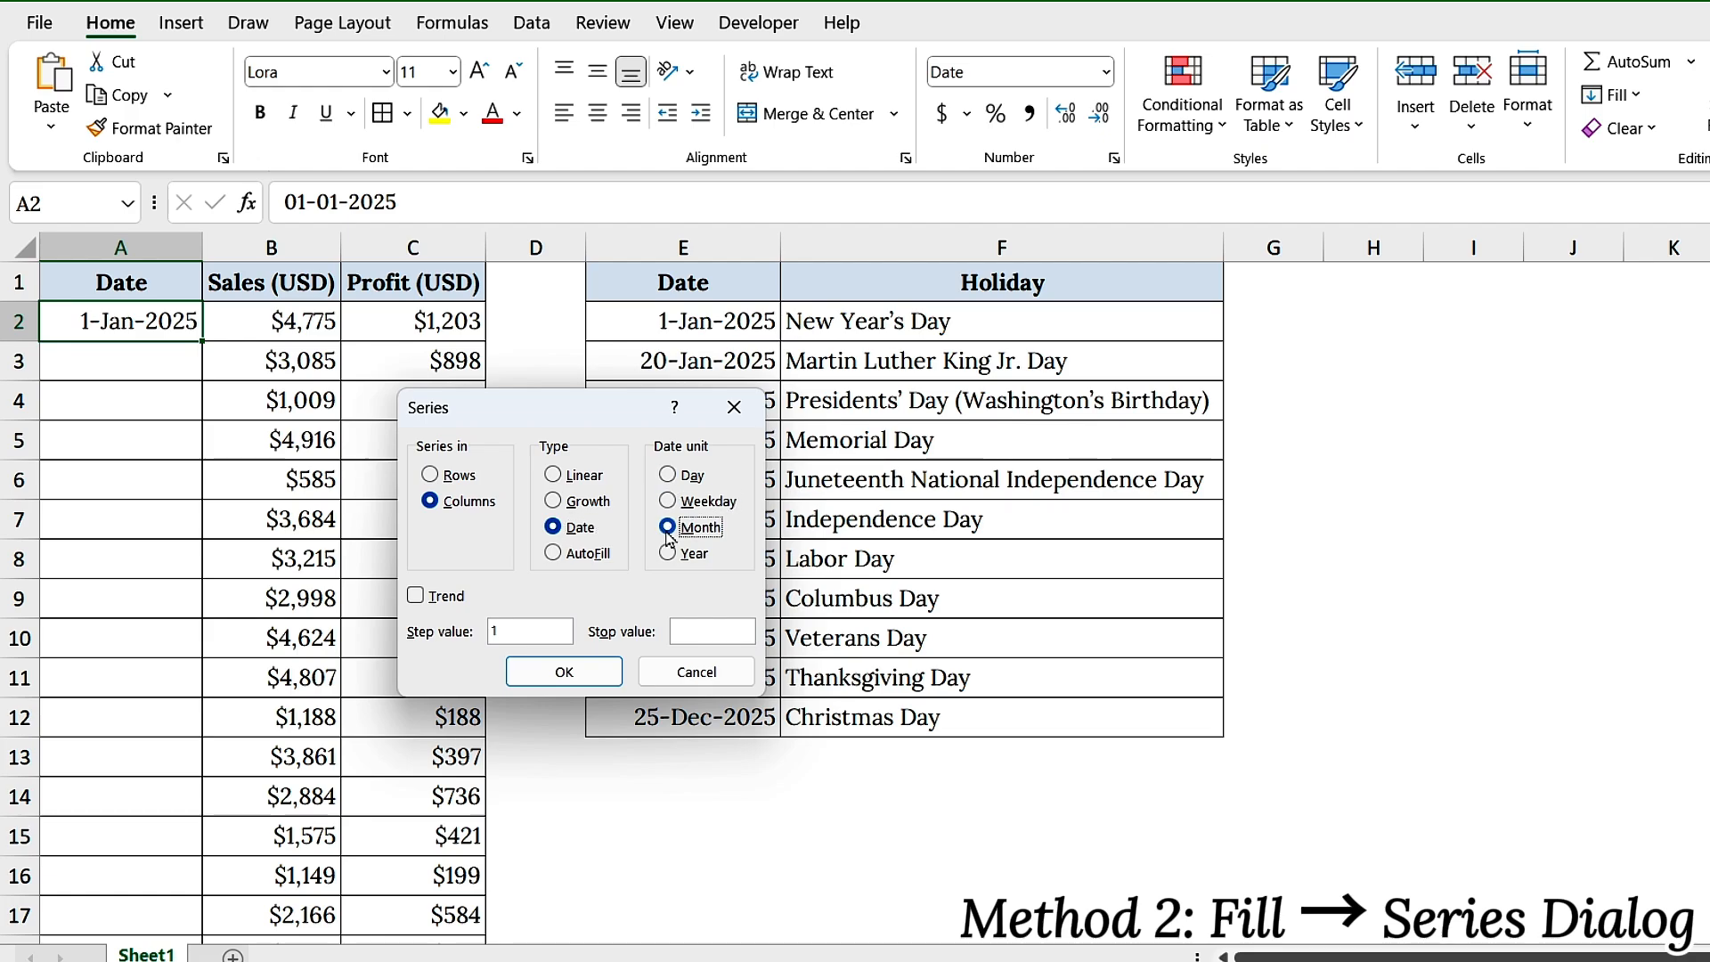
pyautogui.click(668, 553)
pyautogui.click(668, 475)
# Set the step value to 2 and the stop value to 31/1/2025, and fill column A with the series
pyautogui.click(526, 632)
pyautogui.press('BackSpace')
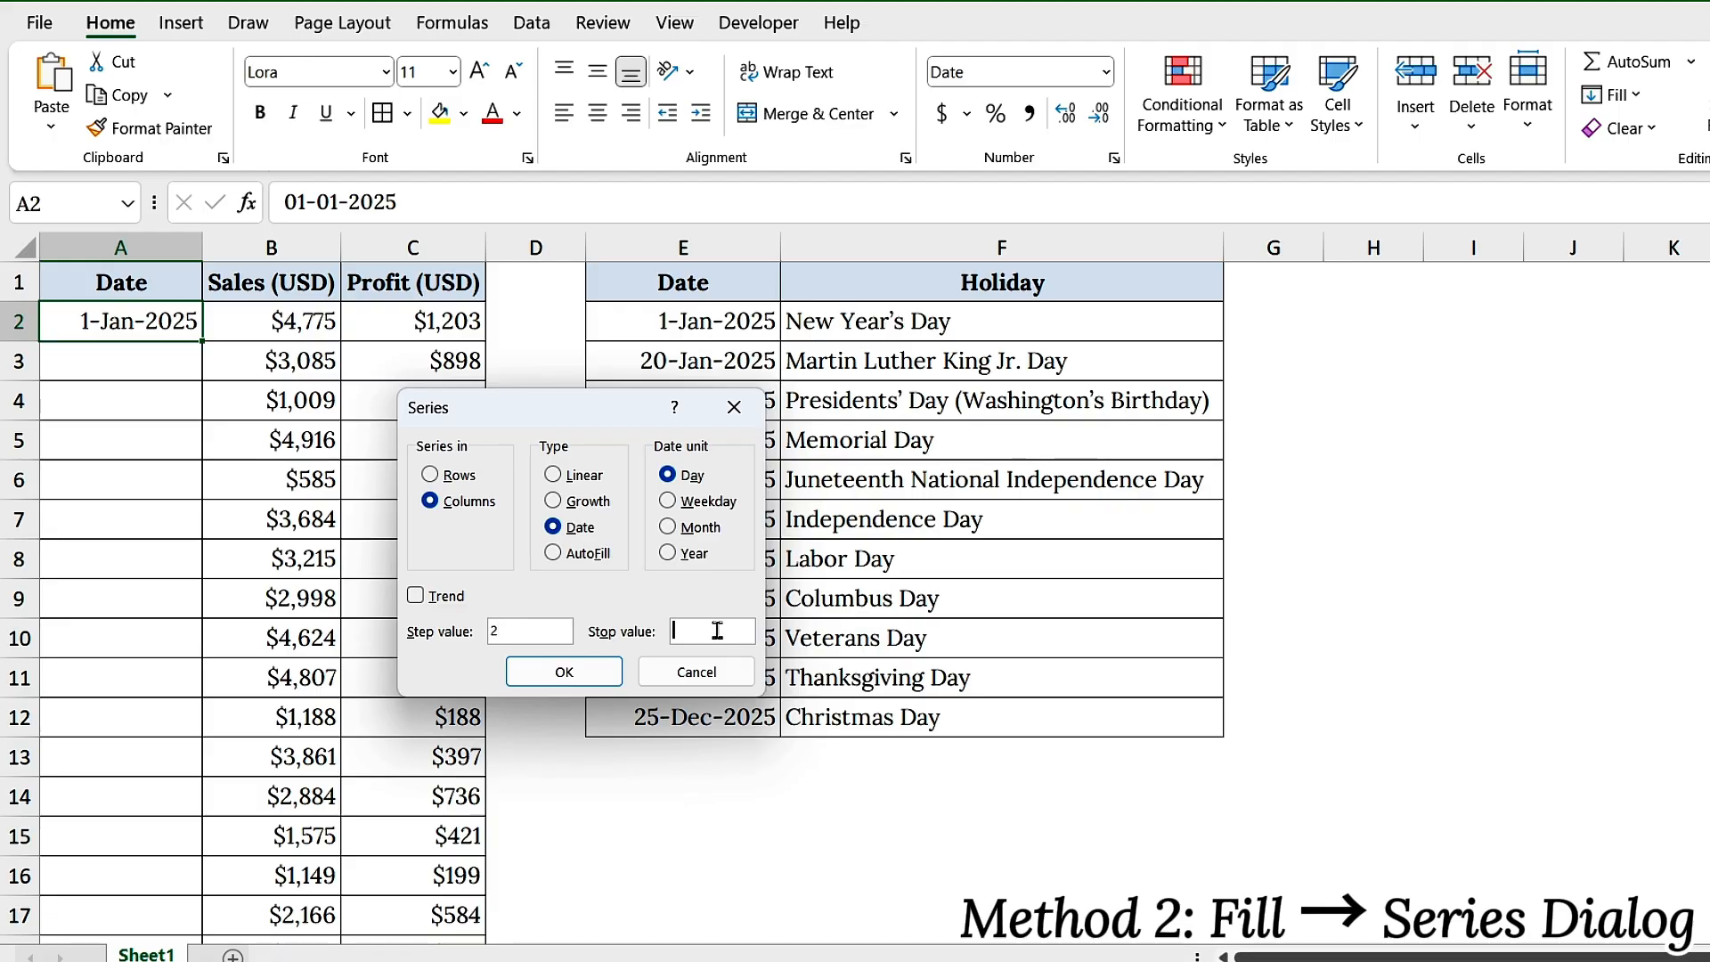
pyautogui.write('31/1/2025')
pyautogui.click(565, 673)
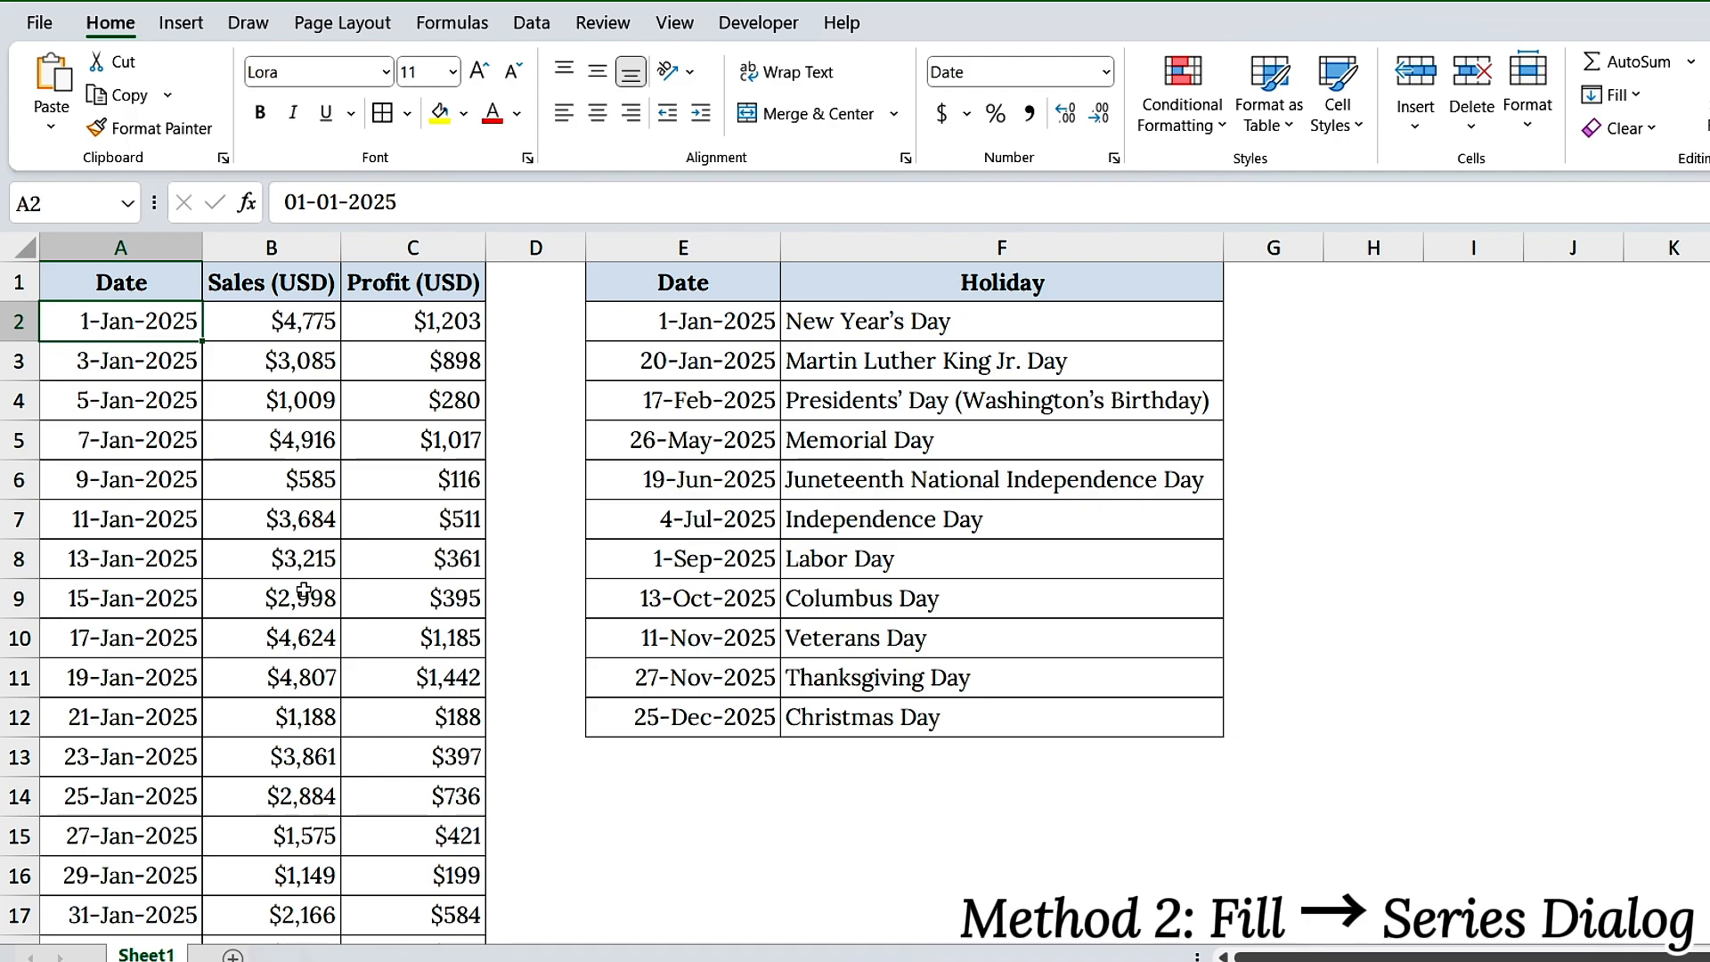
pyautogui.click(107, 365)
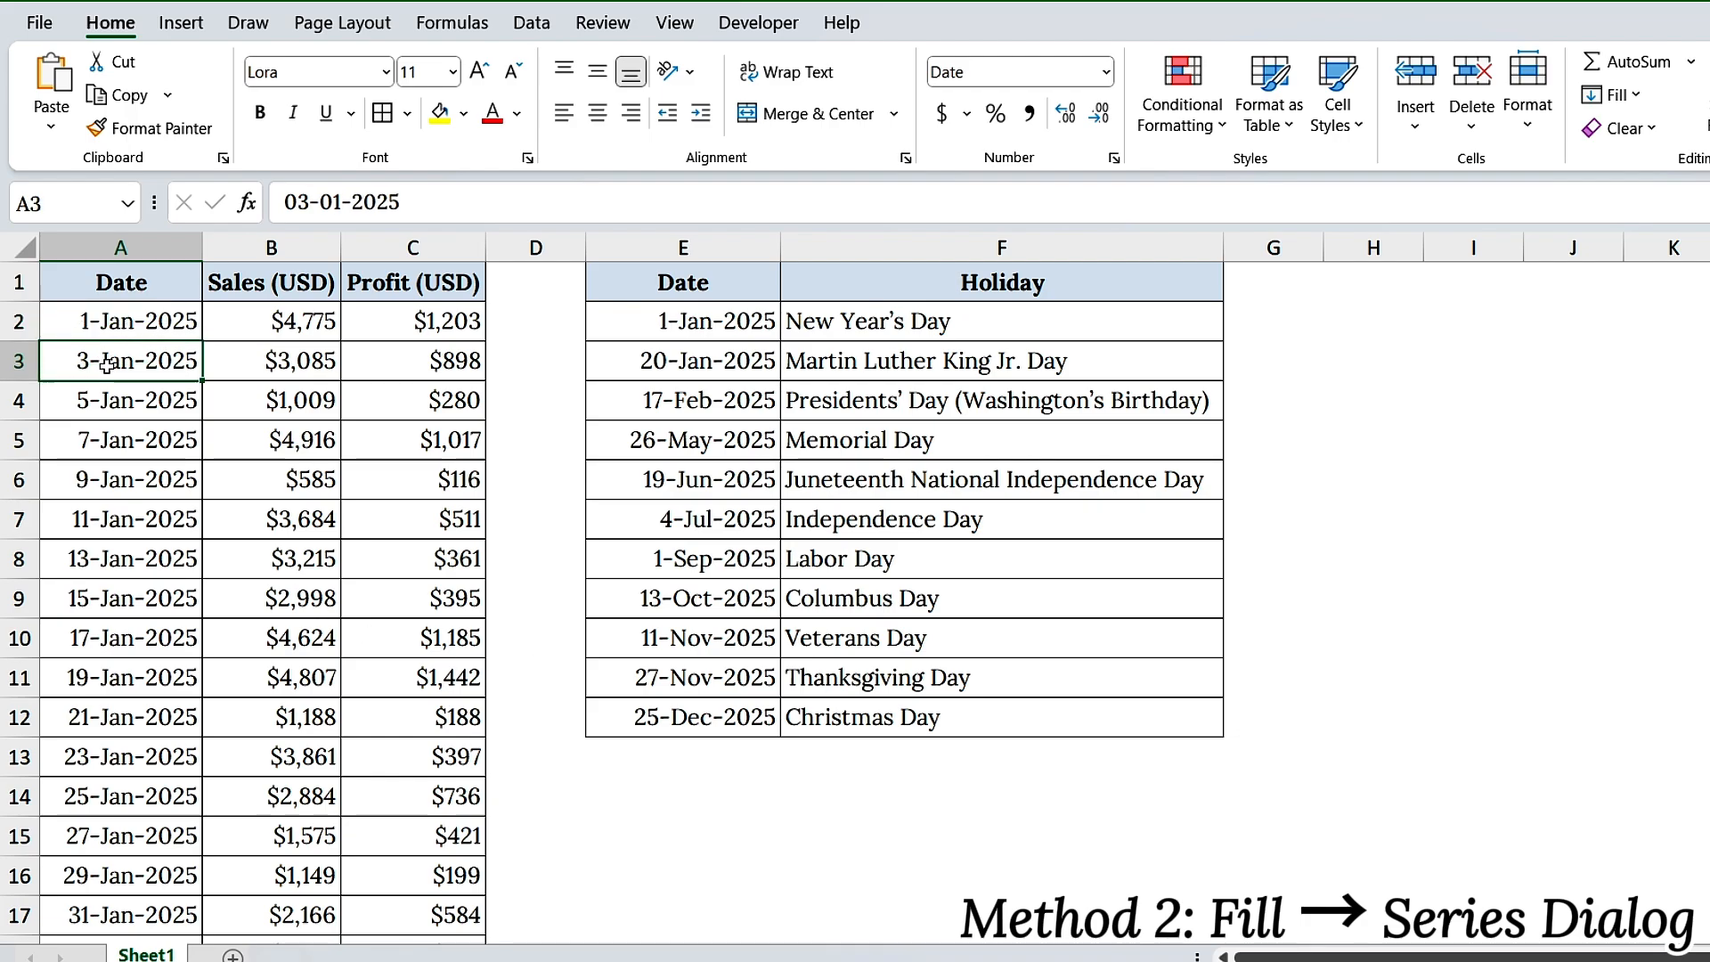
pyautogui.click(113, 396)
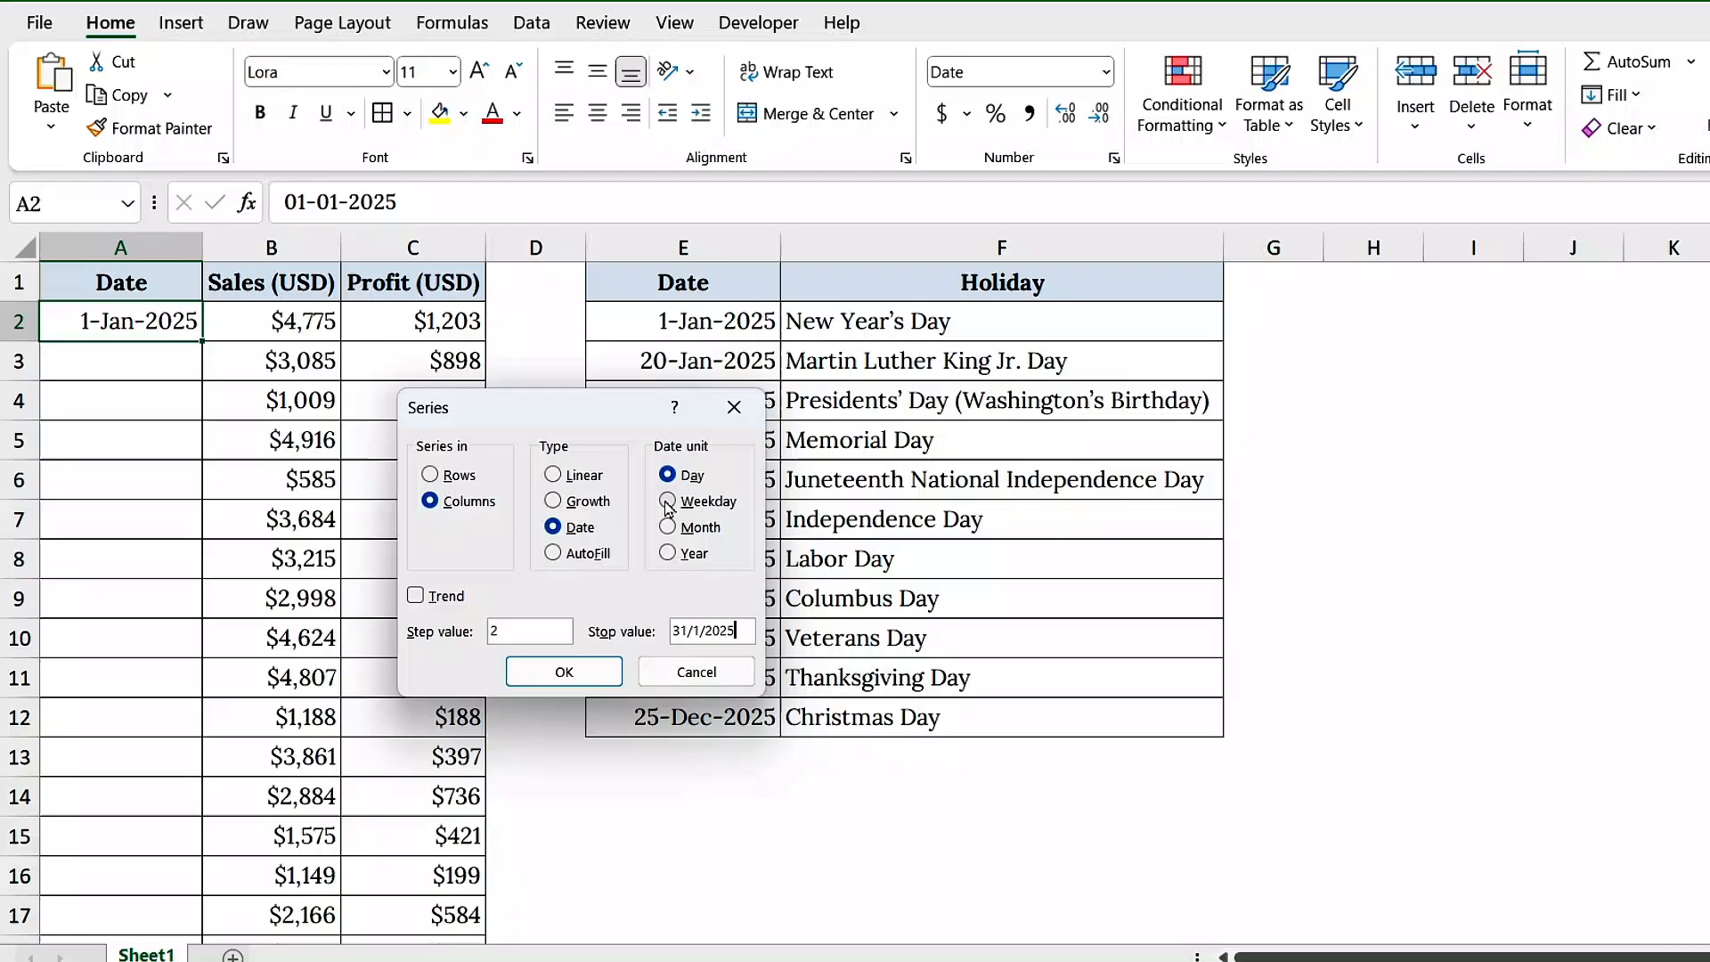
# Fill column A from A2 using the Weekday date unit, with step value 2 and stop value 31/1/2025
pyautogui.click(669, 503)
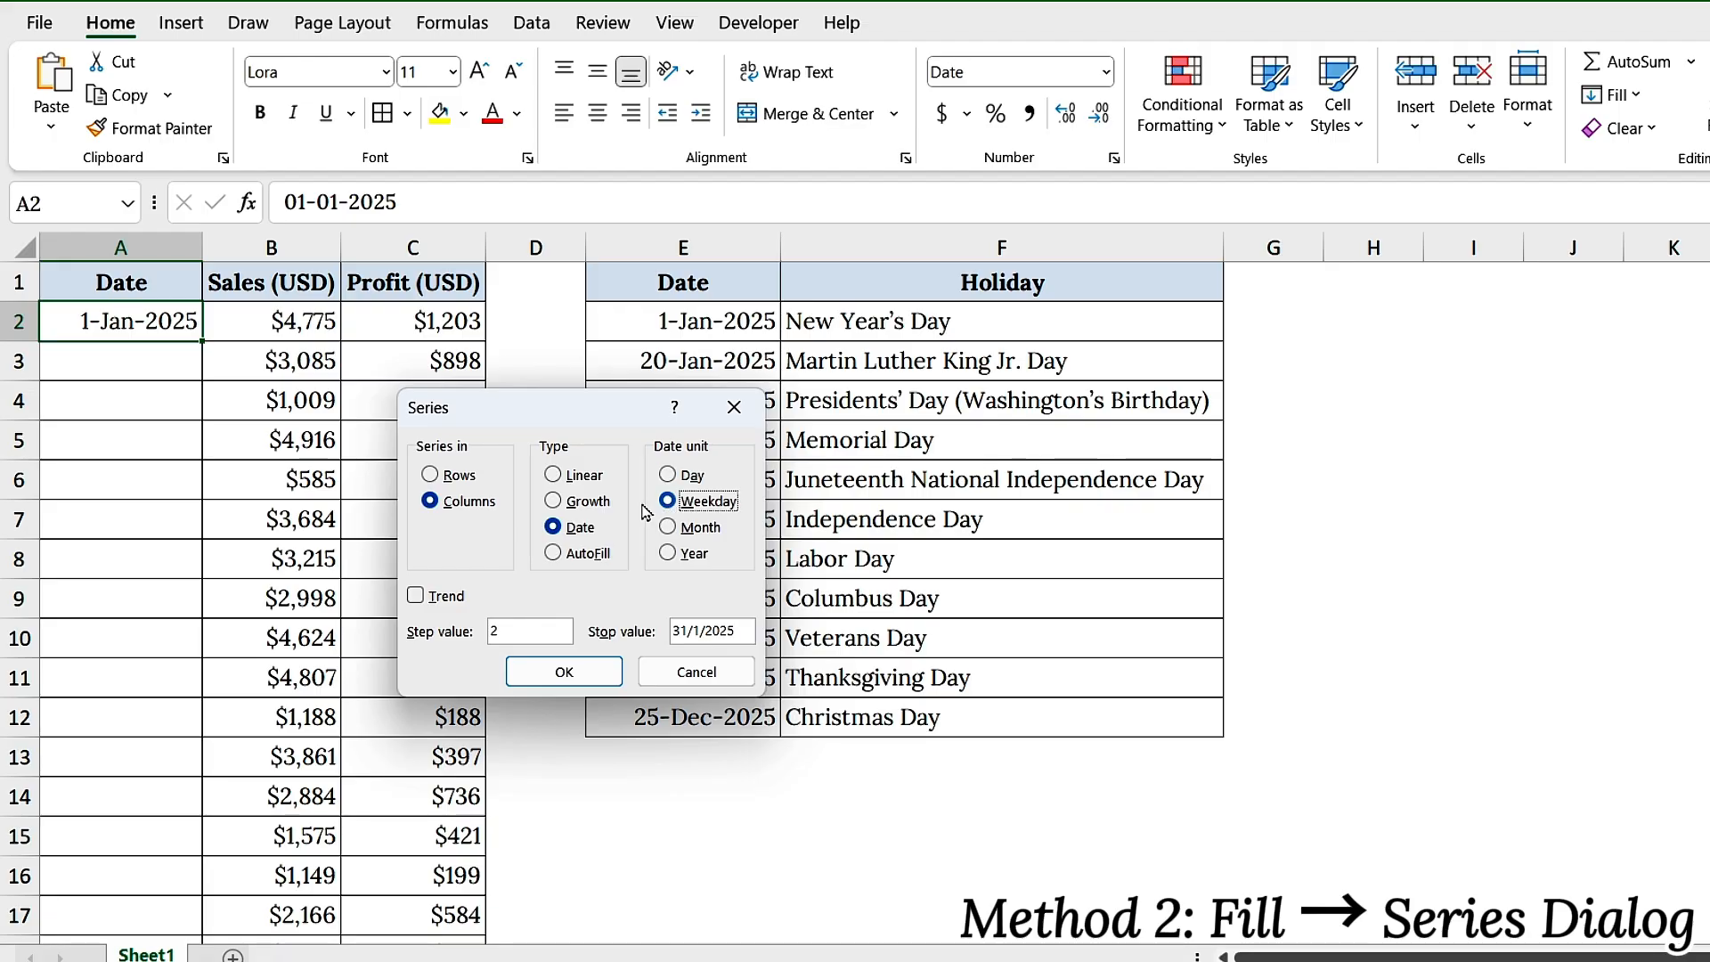
pyautogui.click(564, 672)
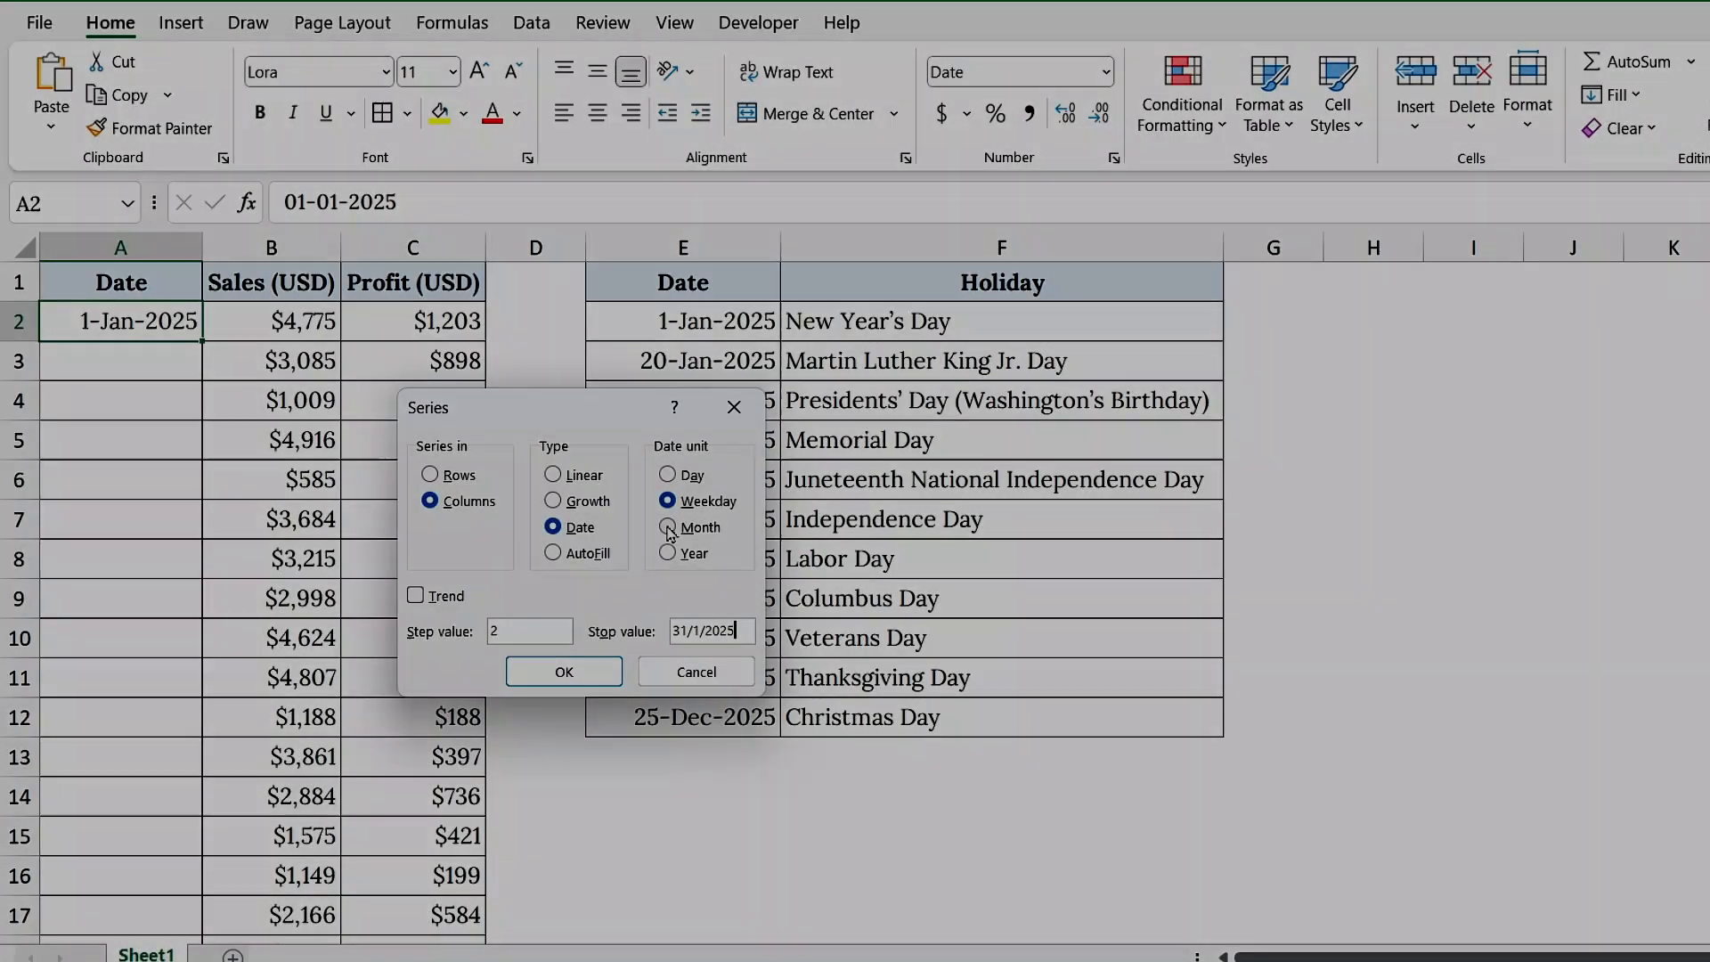
# Fill column A with monthly dates from A2 through 1-Jul-2025, using the Month date unit and step value 1
pyautogui.click(668, 527)
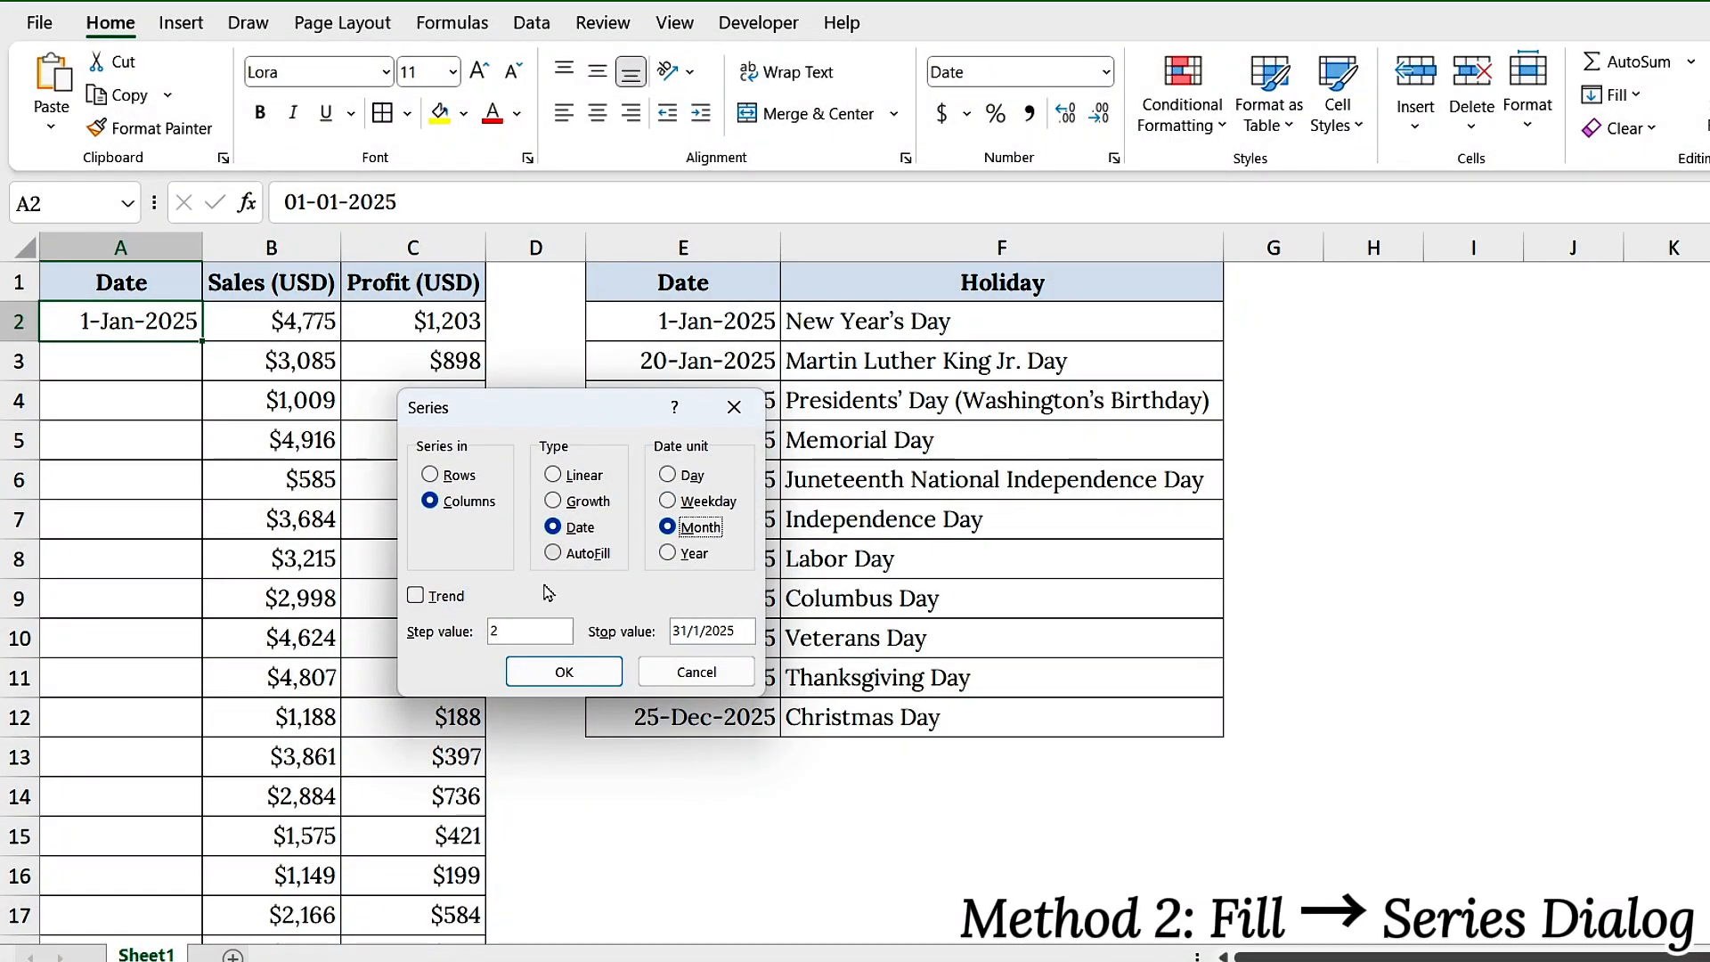
pyautogui.doubleClick(522, 631)
pyautogui.write('1')
pyautogui.click(701, 633)
pyautogui.click(564, 671)
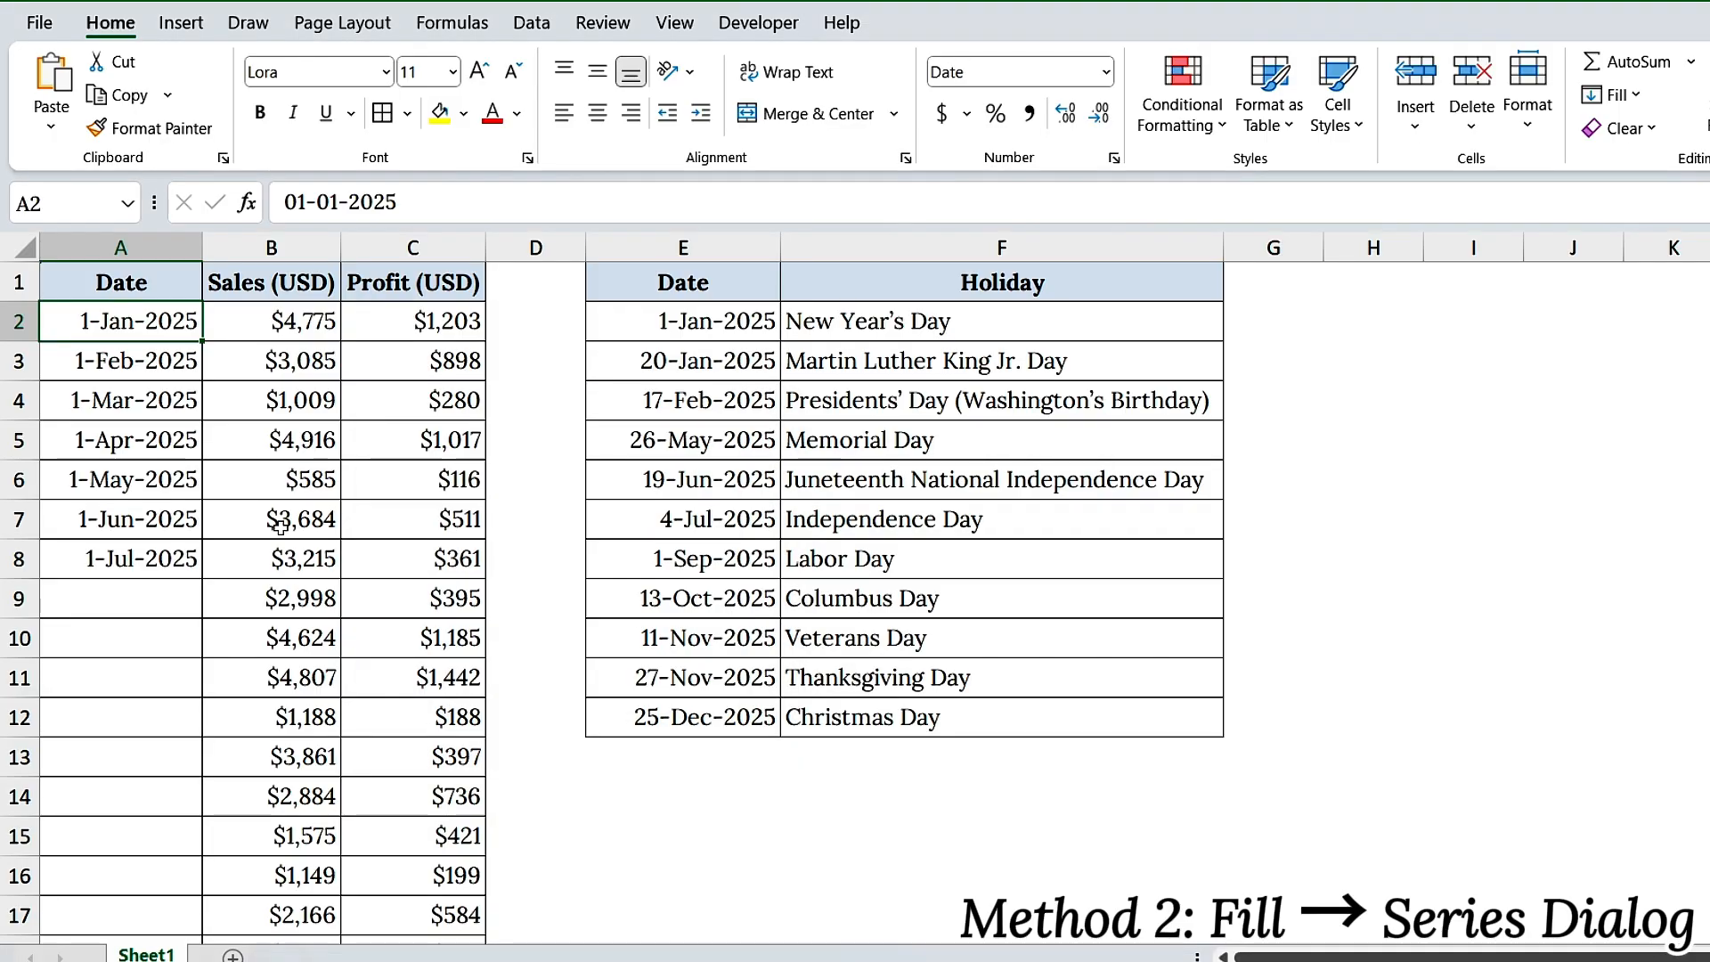
pyautogui.click(159, 372)
pyautogui.click(174, 395)
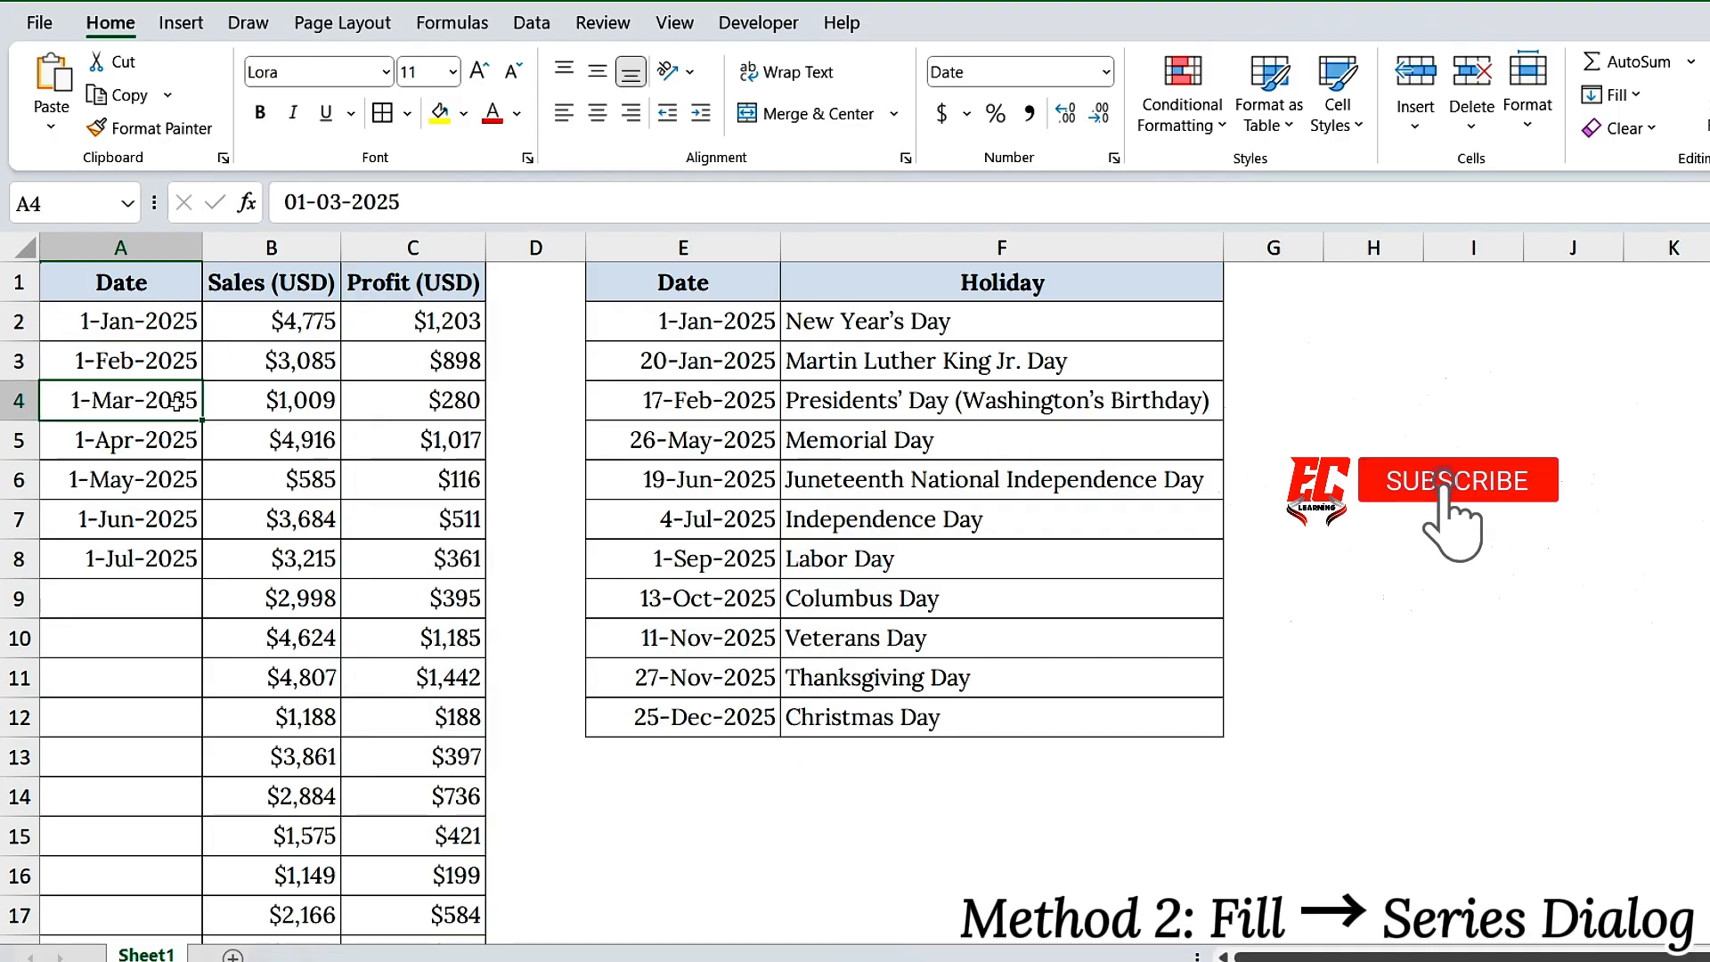
pyautogui.click(179, 440)
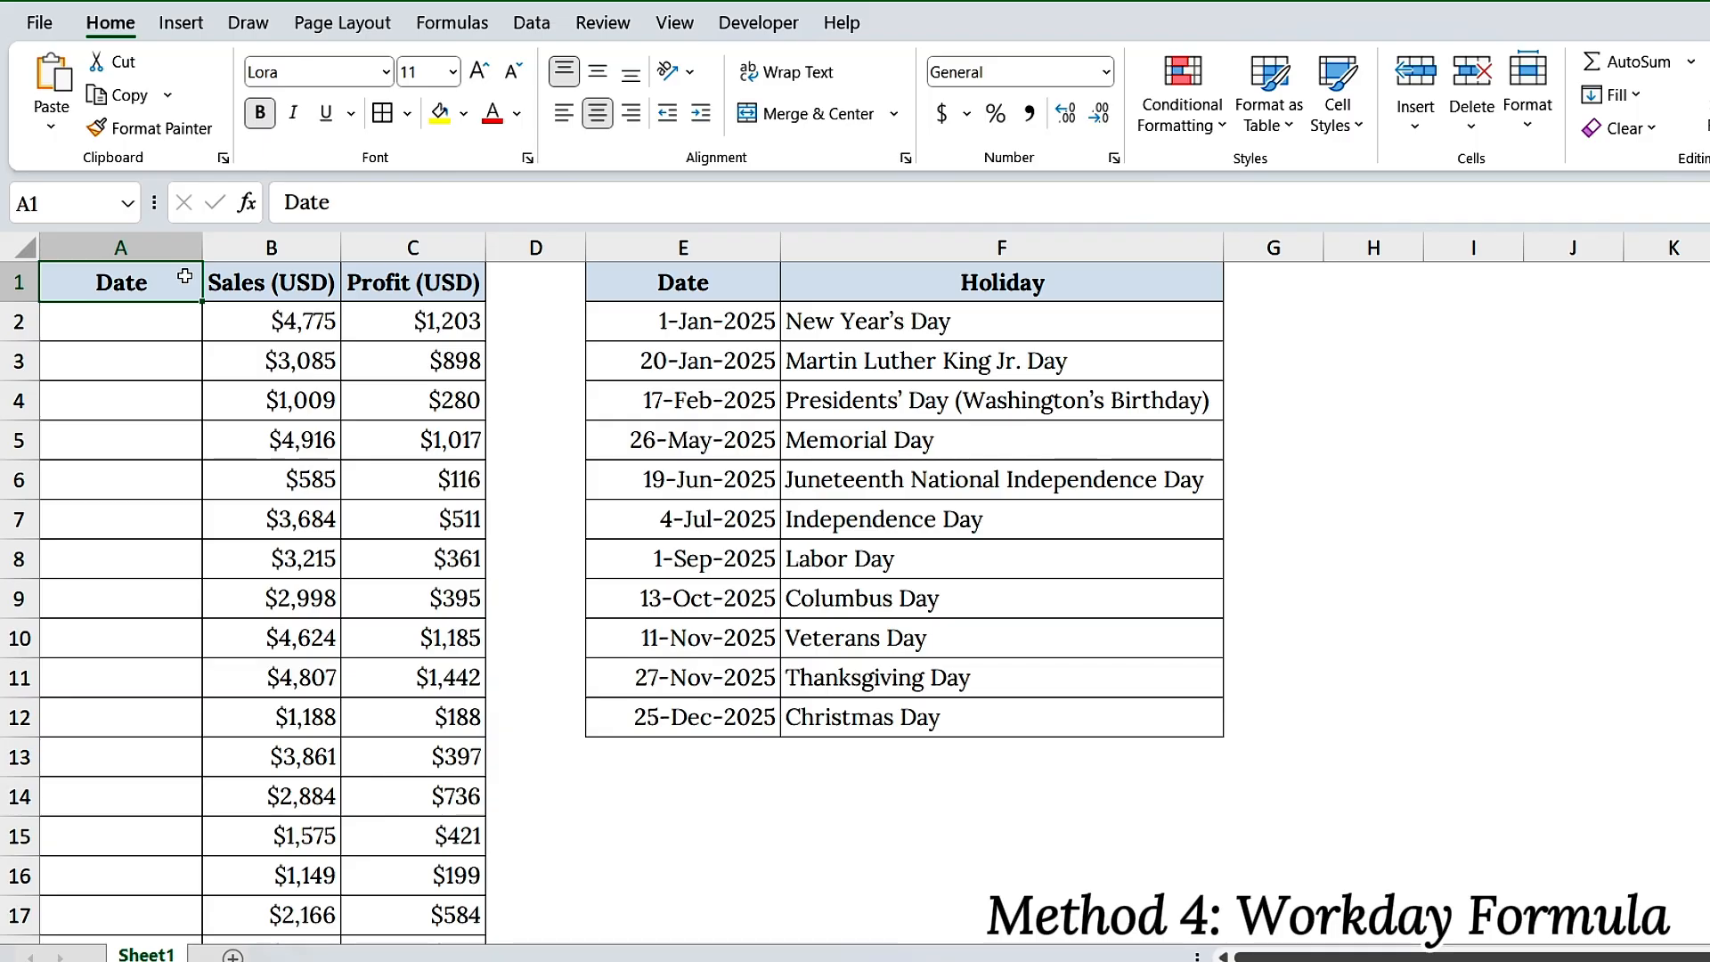
# Enter the start date 2/1/2025 in the empty cell A2
pyautogui.click(174, 334)
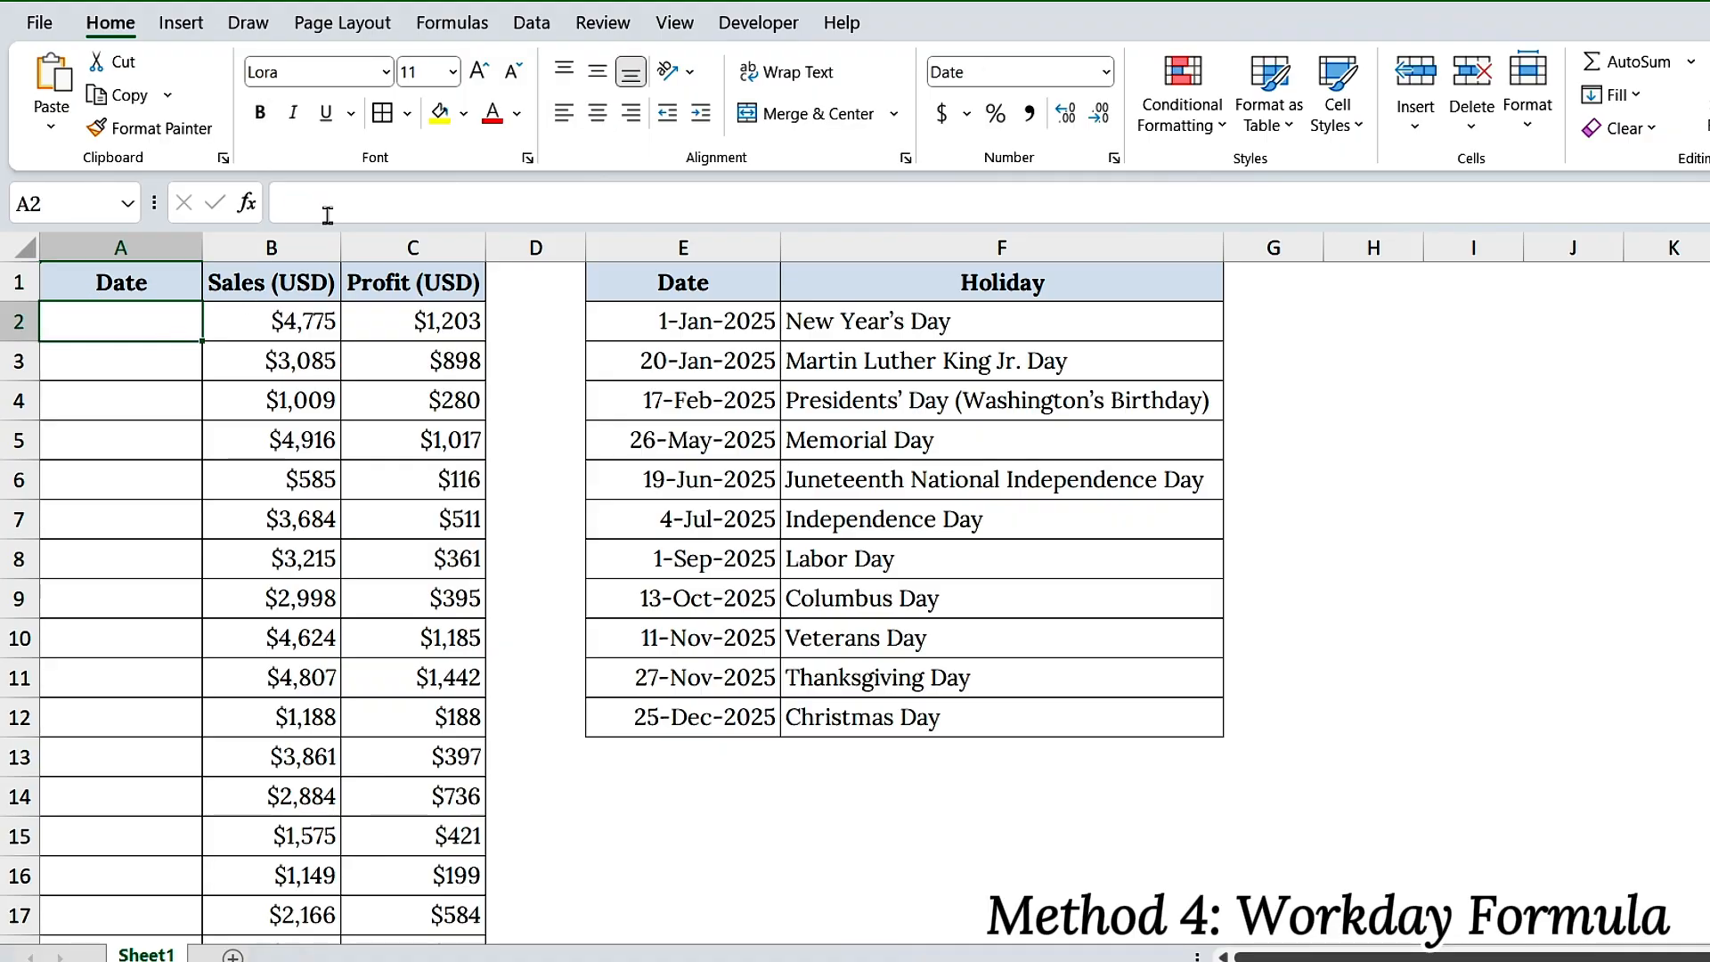
pyautogui.write('2/1')
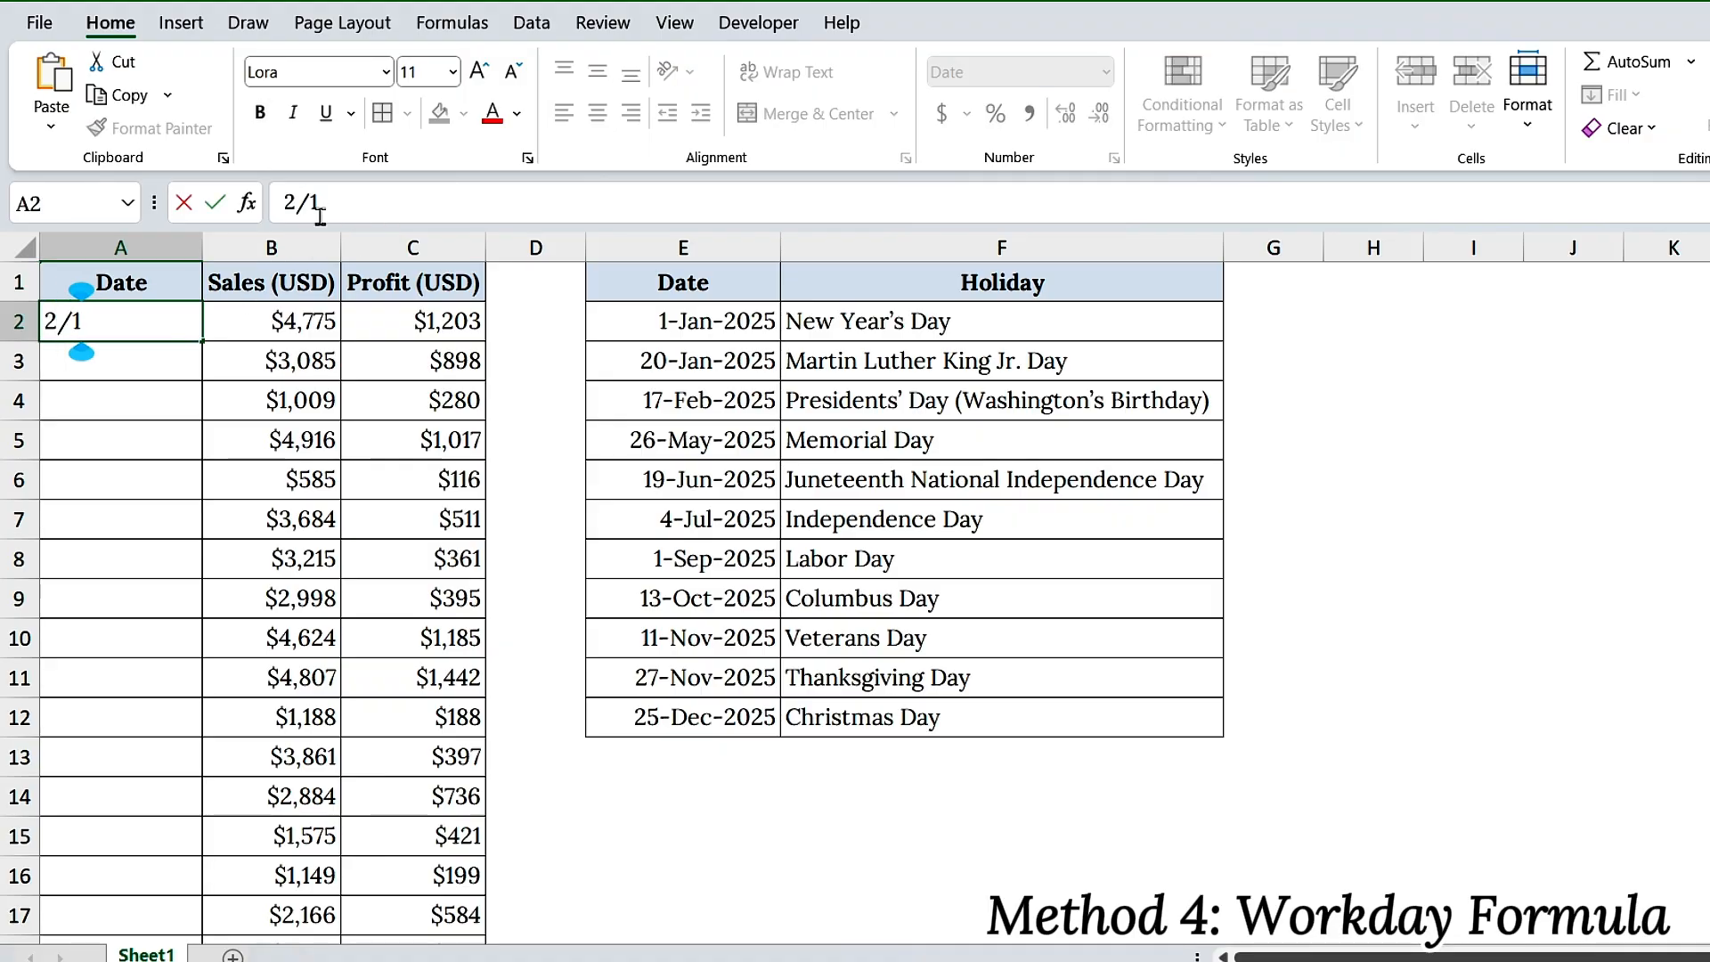
pyautogui.write('/2025')
pyautogui.press('Return')
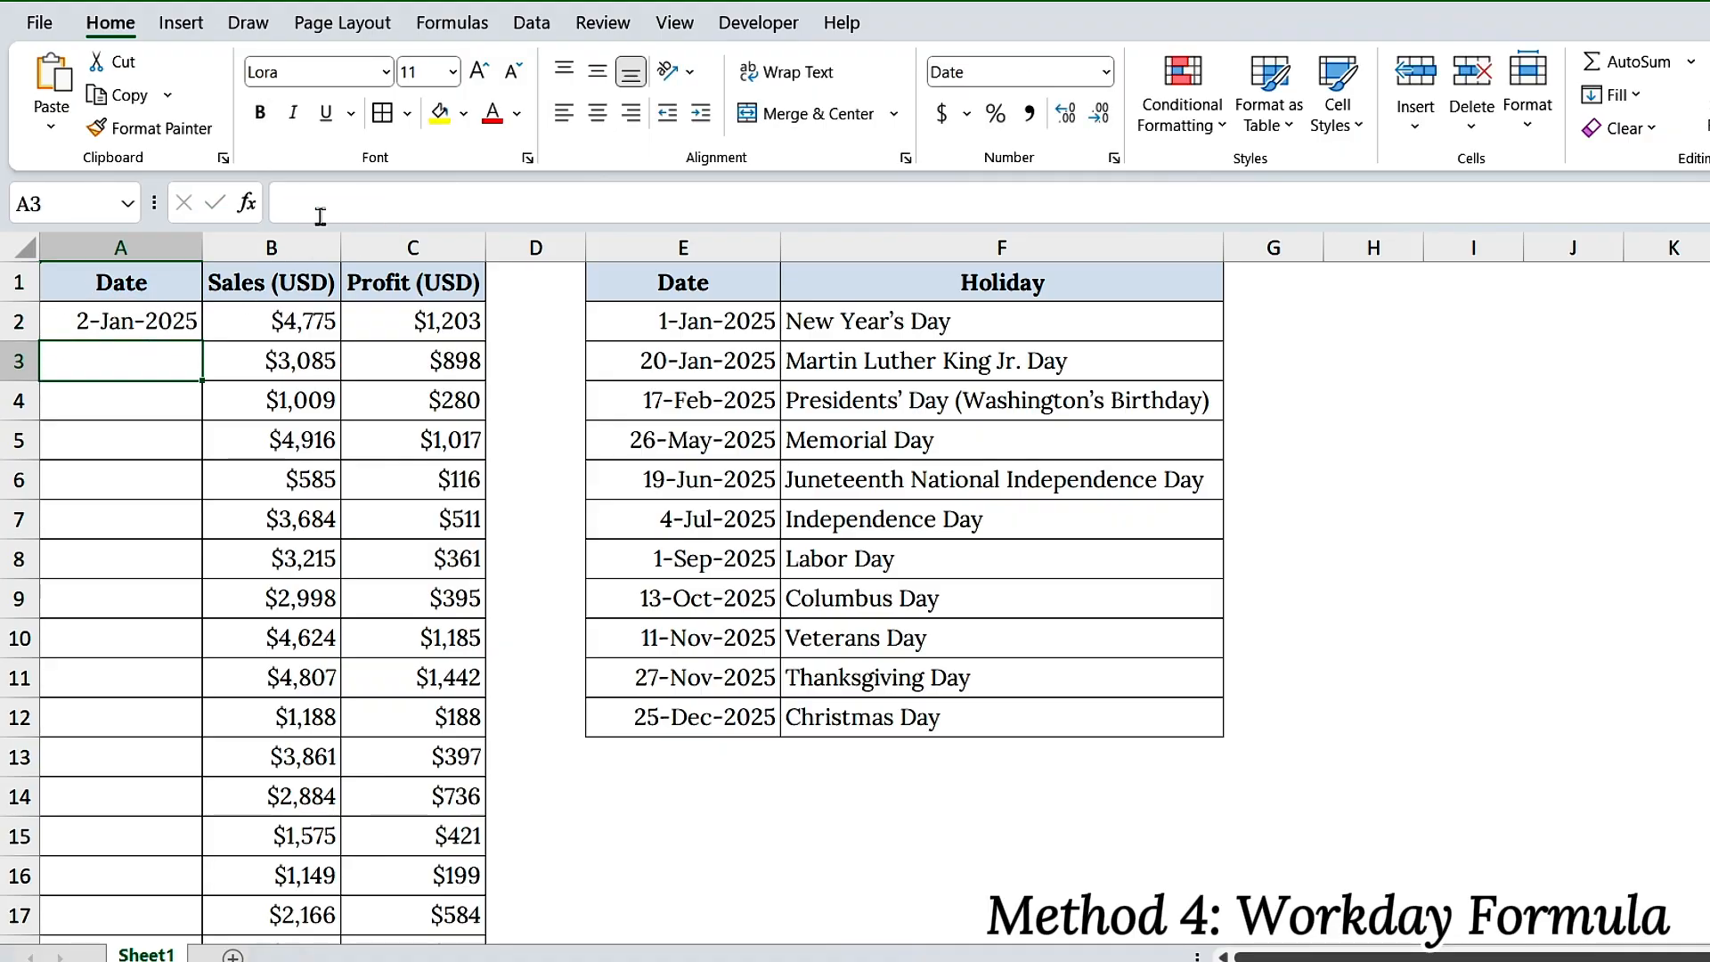
# Enter the formula =WORKDAY(A2, 1, $E$2:$E$12) in cell A3 to get the next workday excluding the listed holidays
pyautogui.moveTo(677, 283); pyautogui.dragTo(979, 708)
pyautogui.click(123, 365)
pyautogui.write('=WORKDA')
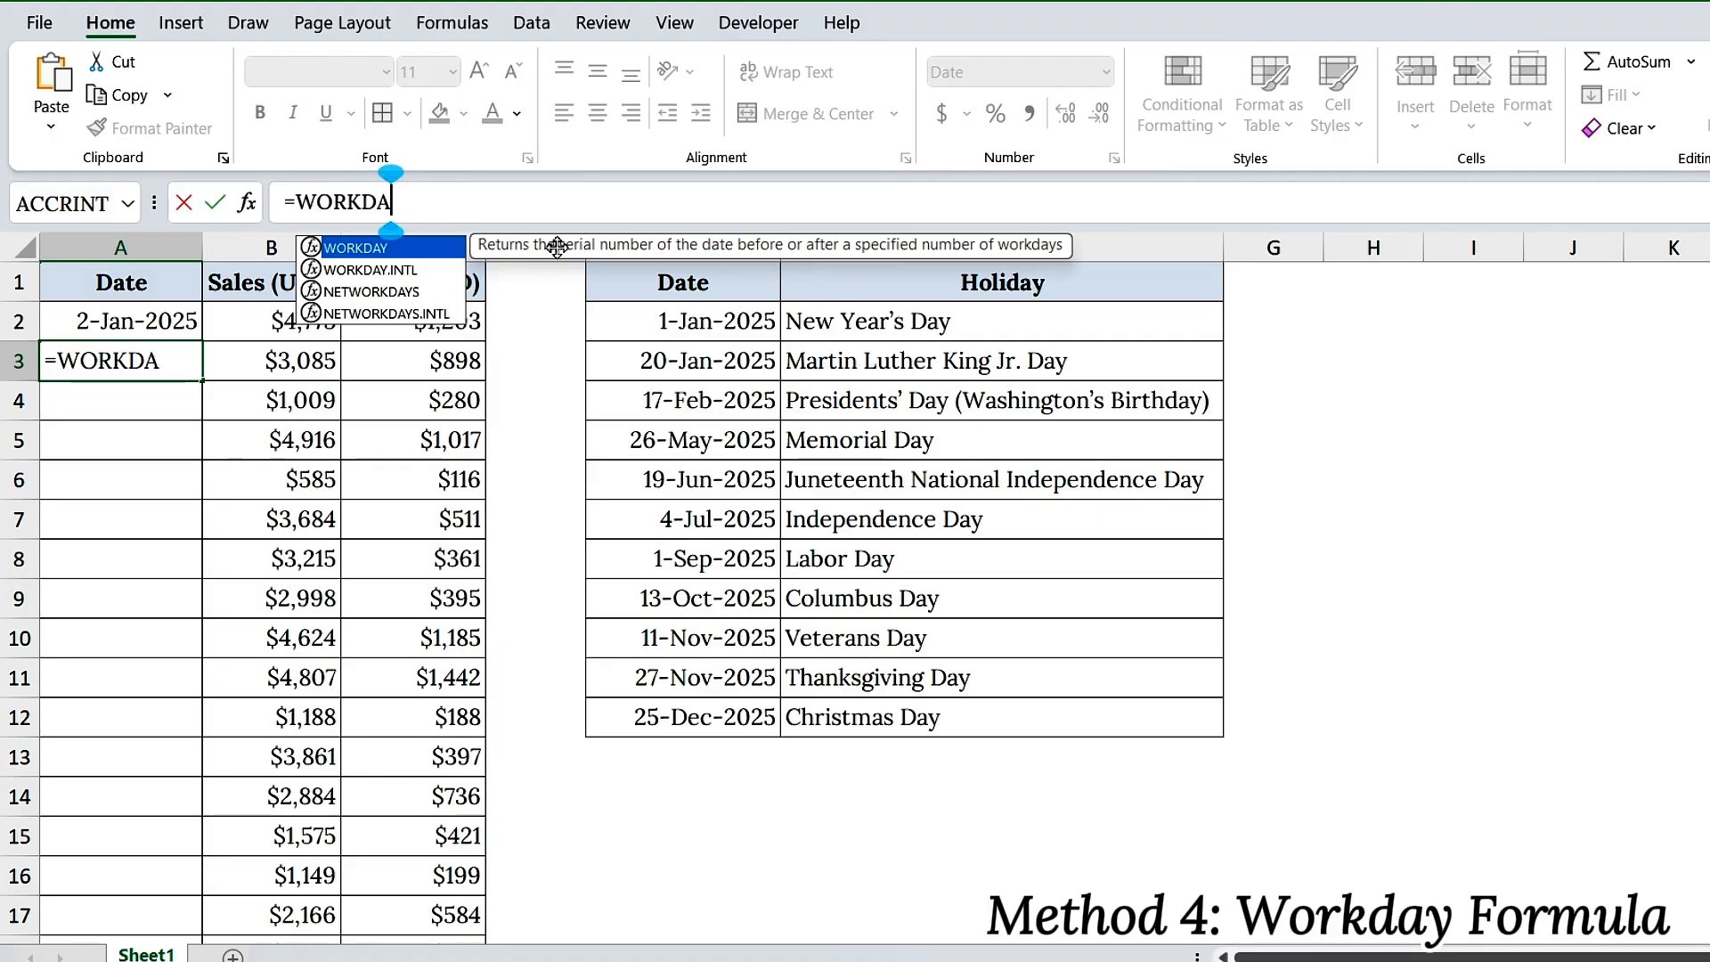
pyautogui.press('Tab')
pyautogui.click(176, 321)
pyautogui.write(', 1,')
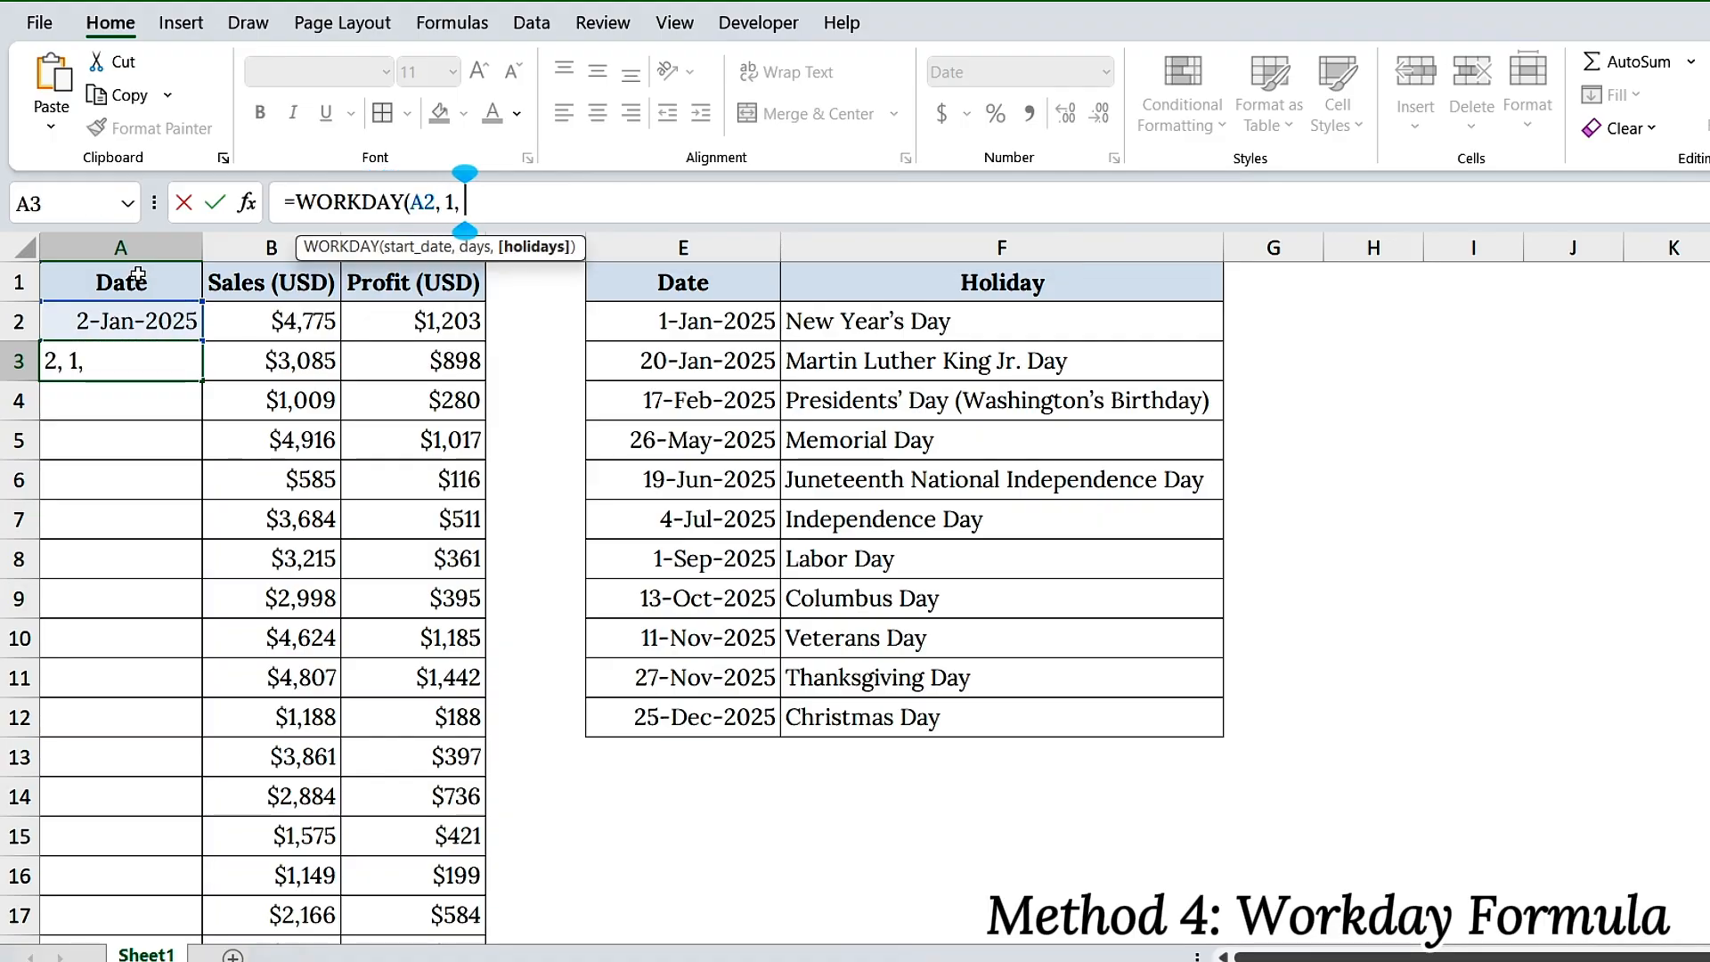
pyautogui.moveTo(693, 317); pyautogui.dragTo(722, 704)
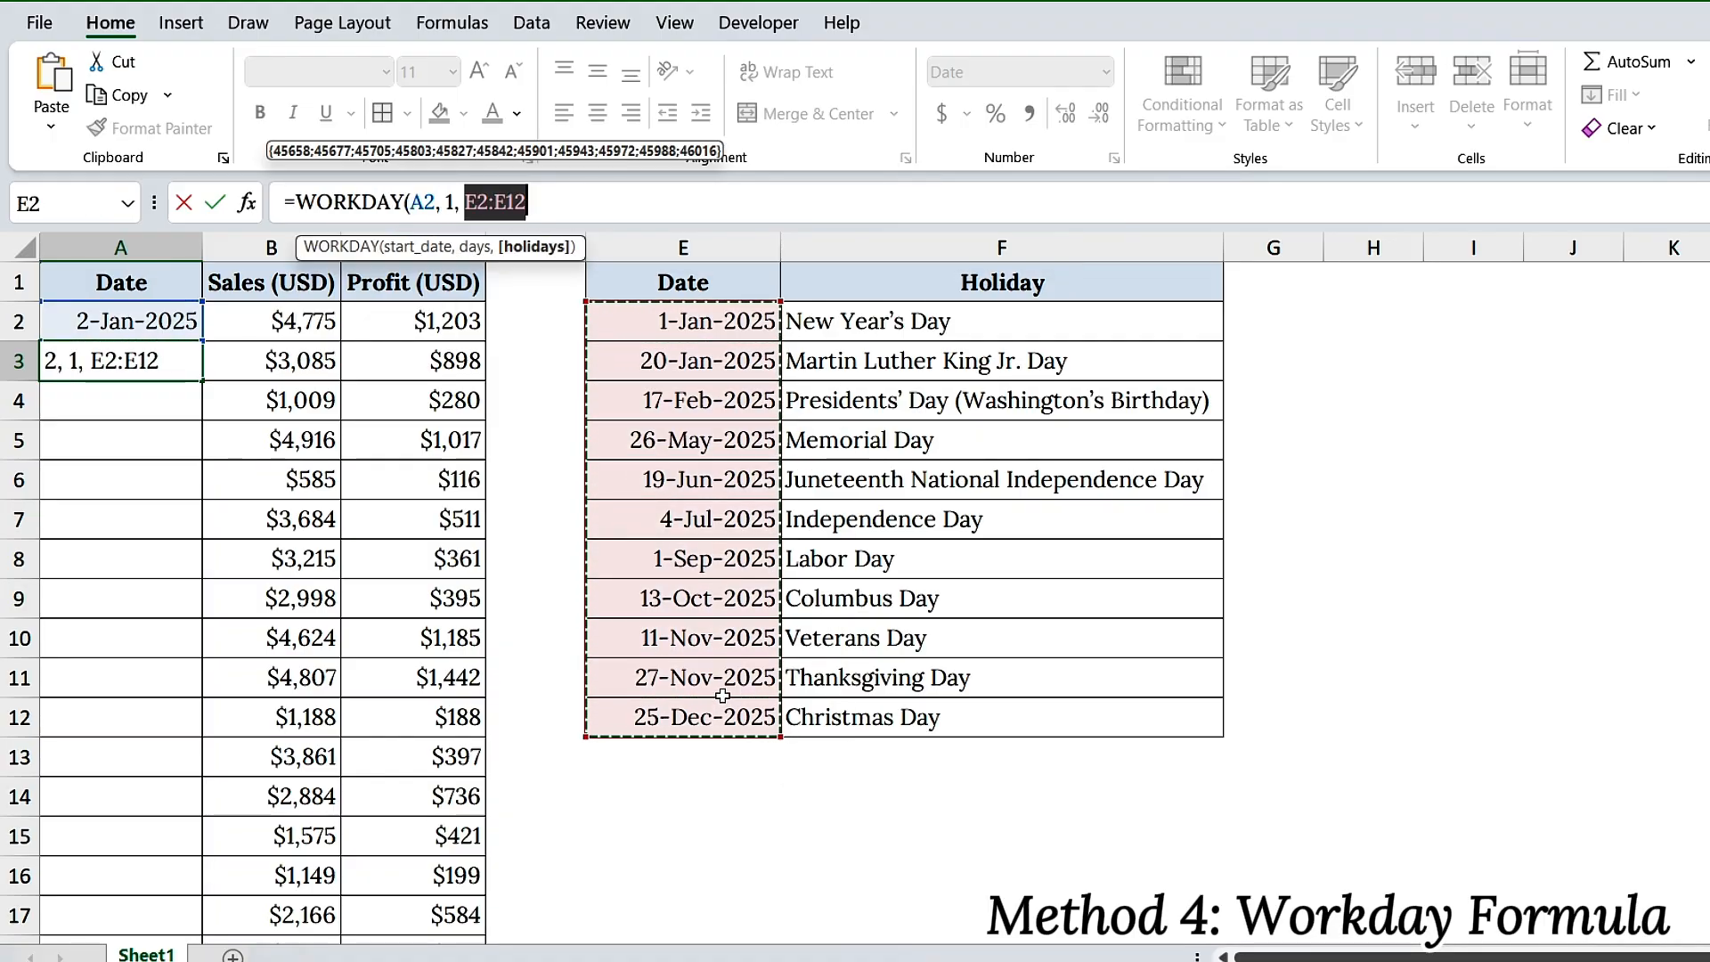
pyautogui.press('F4')
pyautogui.write(')')
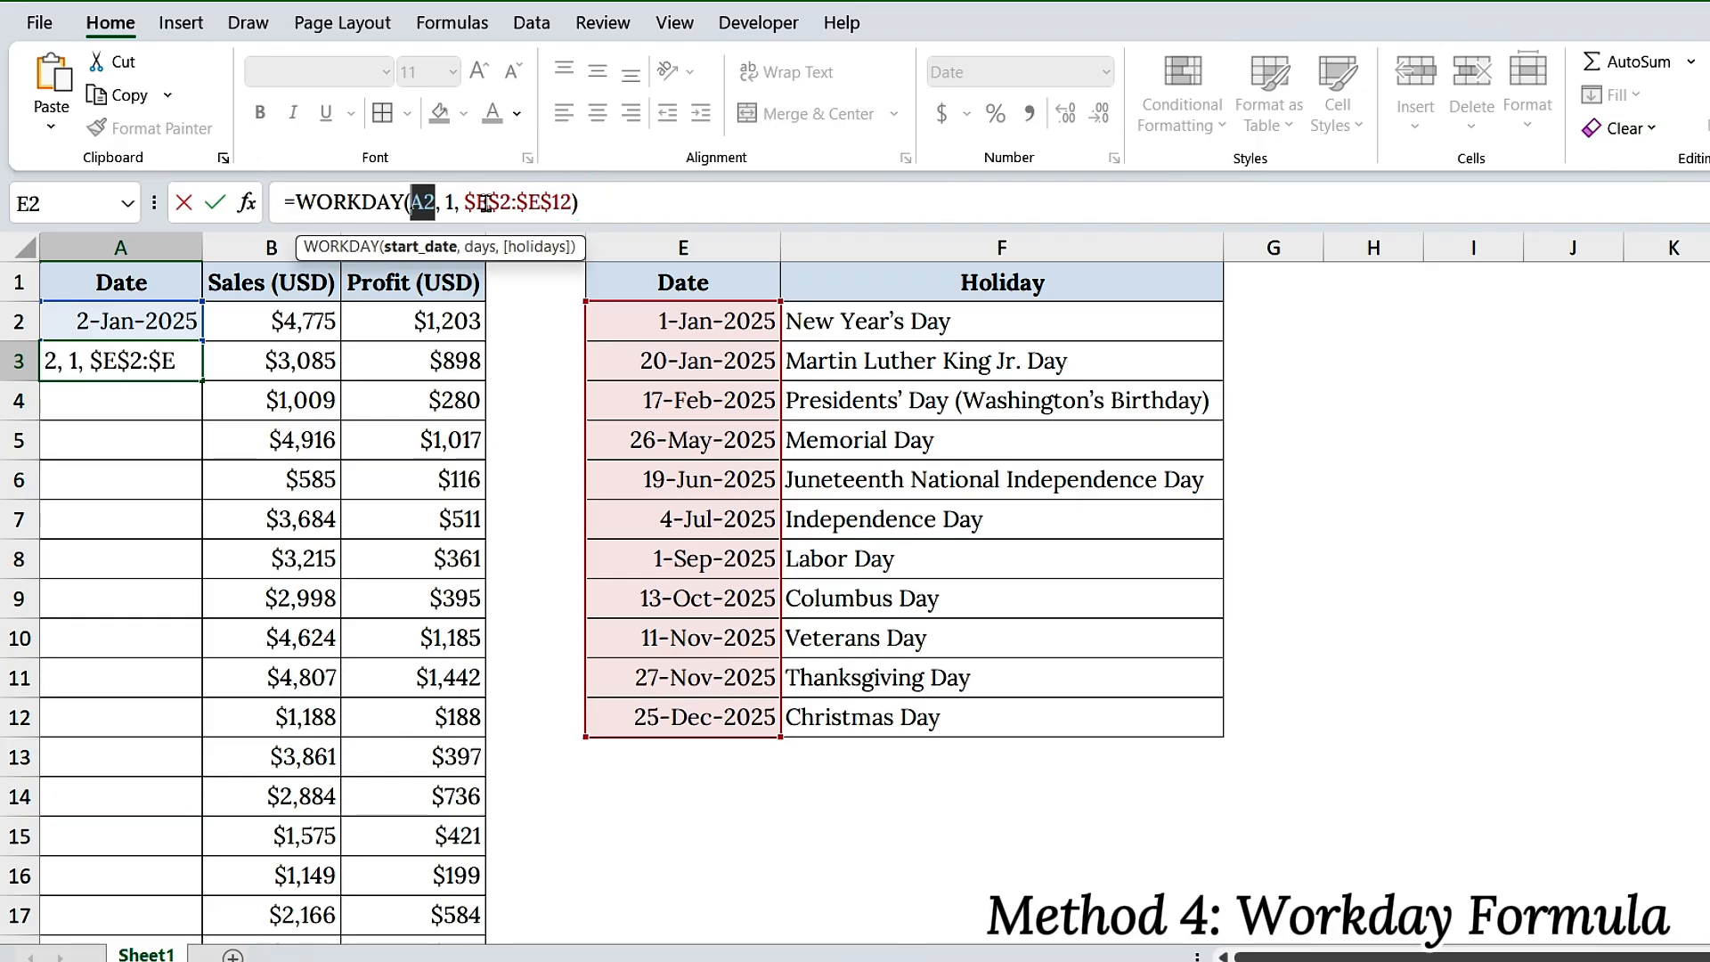
pyautogui.doubleClick(449, 201)
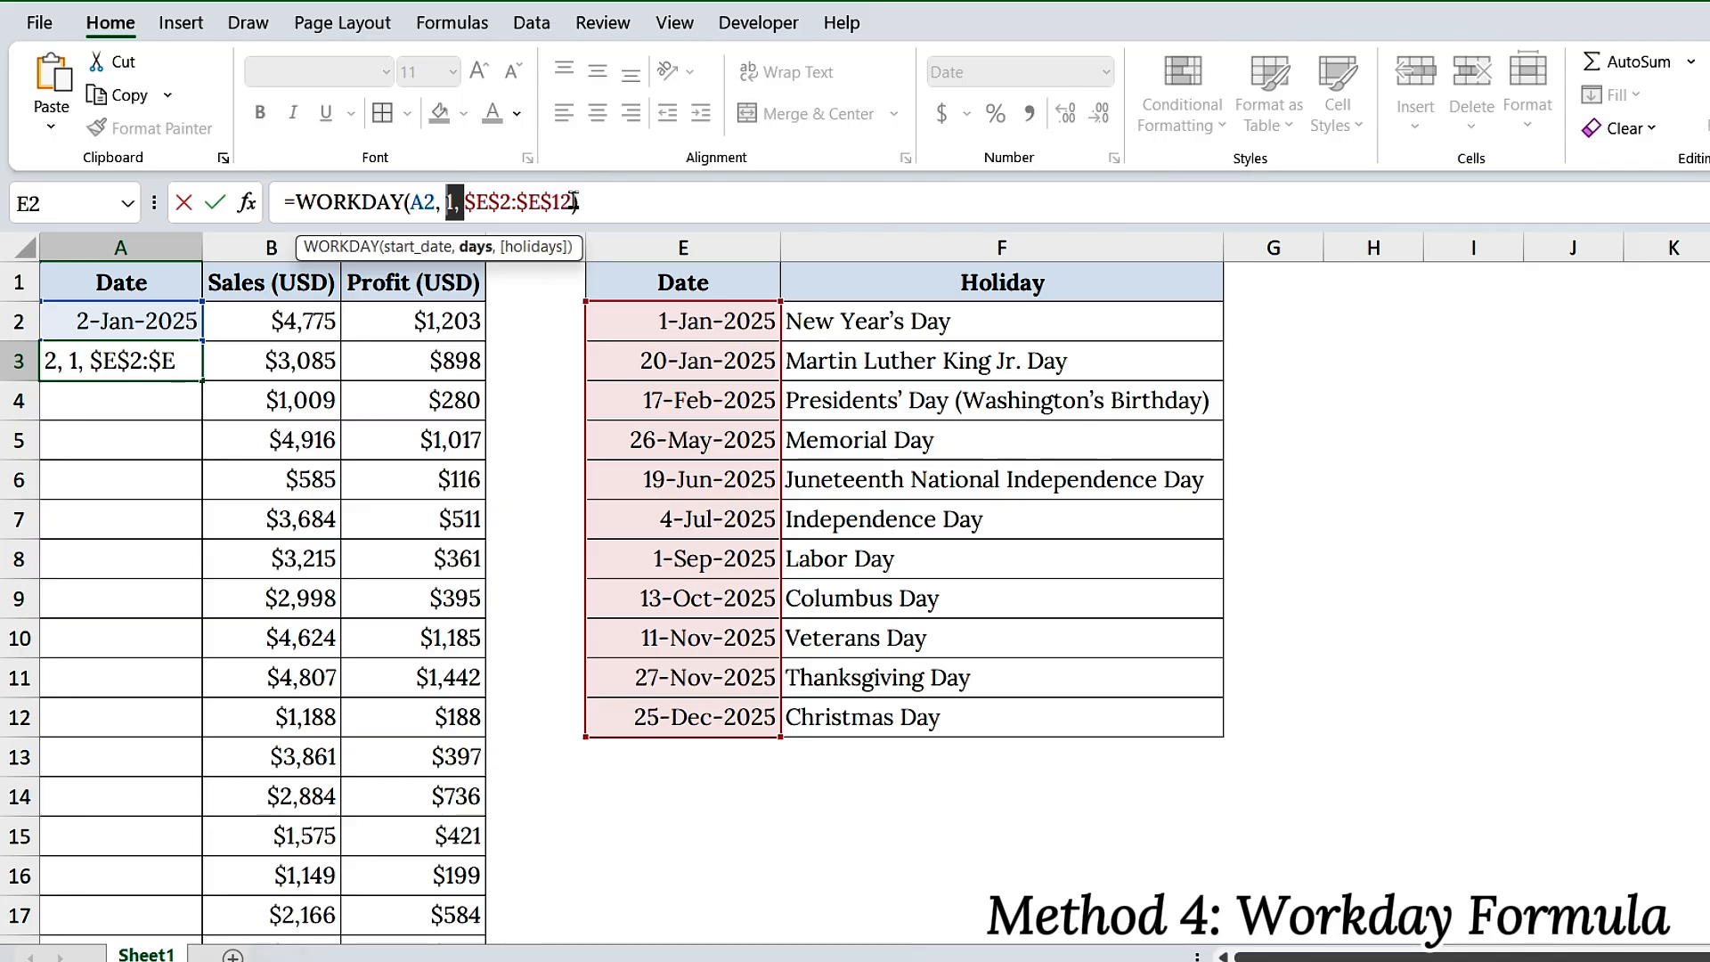
pyautogui.moveTo(573, 201); pyautogui.dragTo(464, 202)
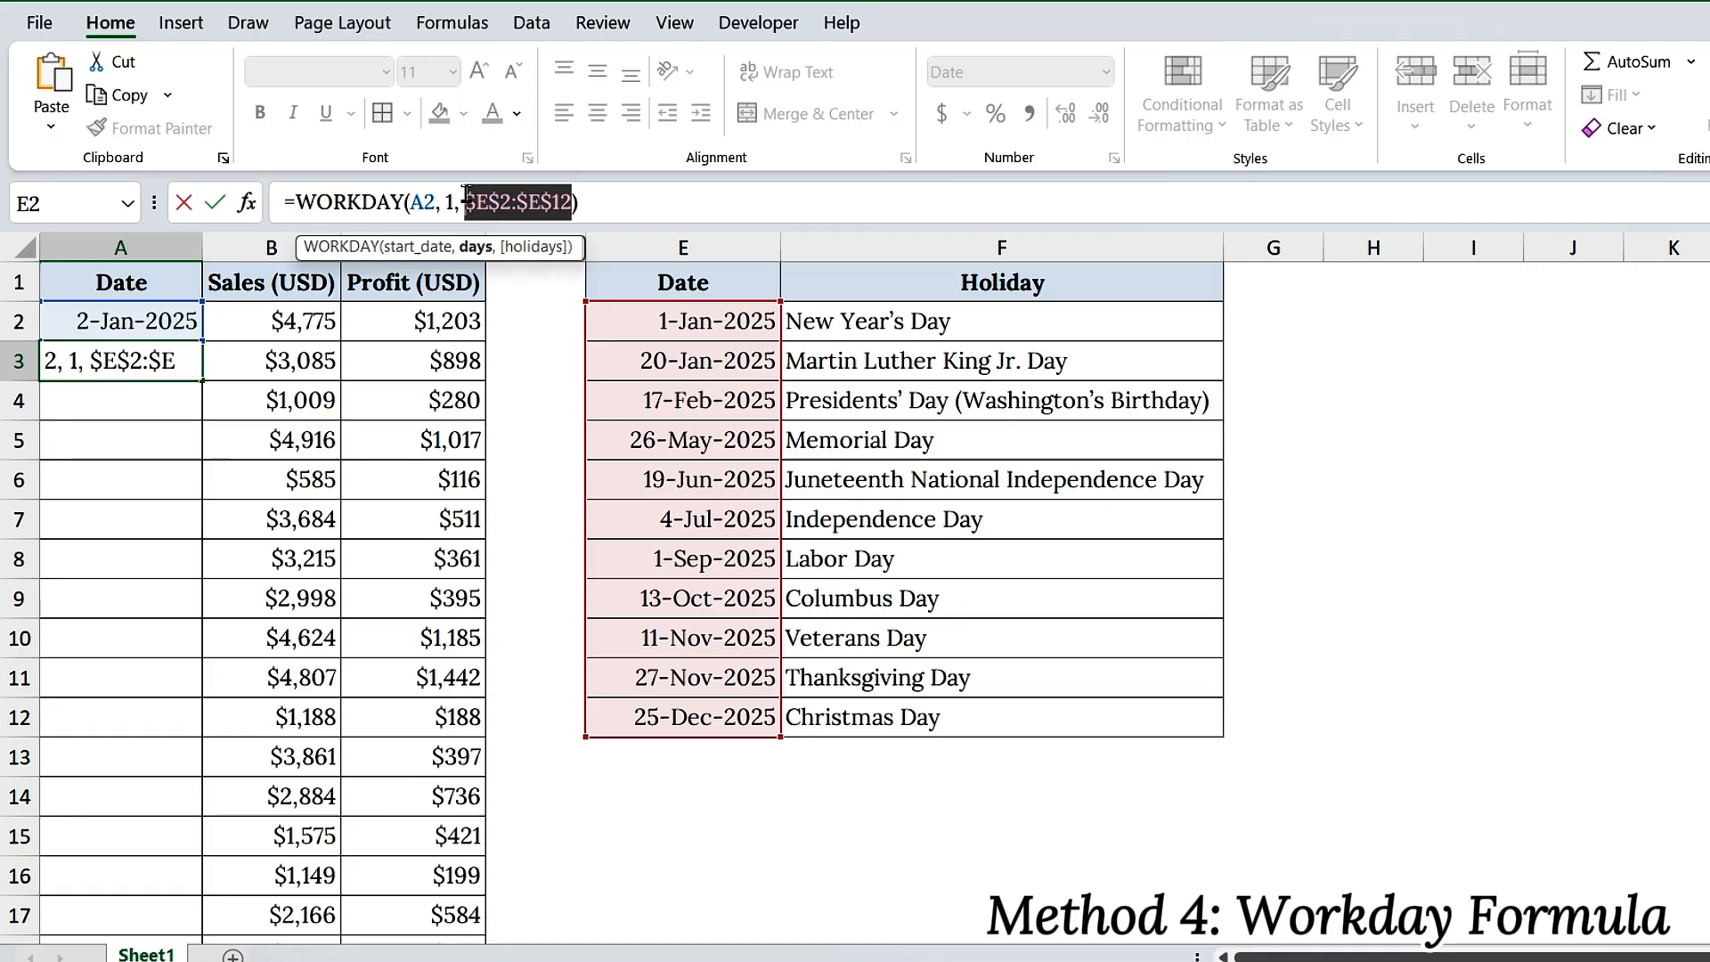
pyautogui.click(584, 201)
pyautogui.press('Return')
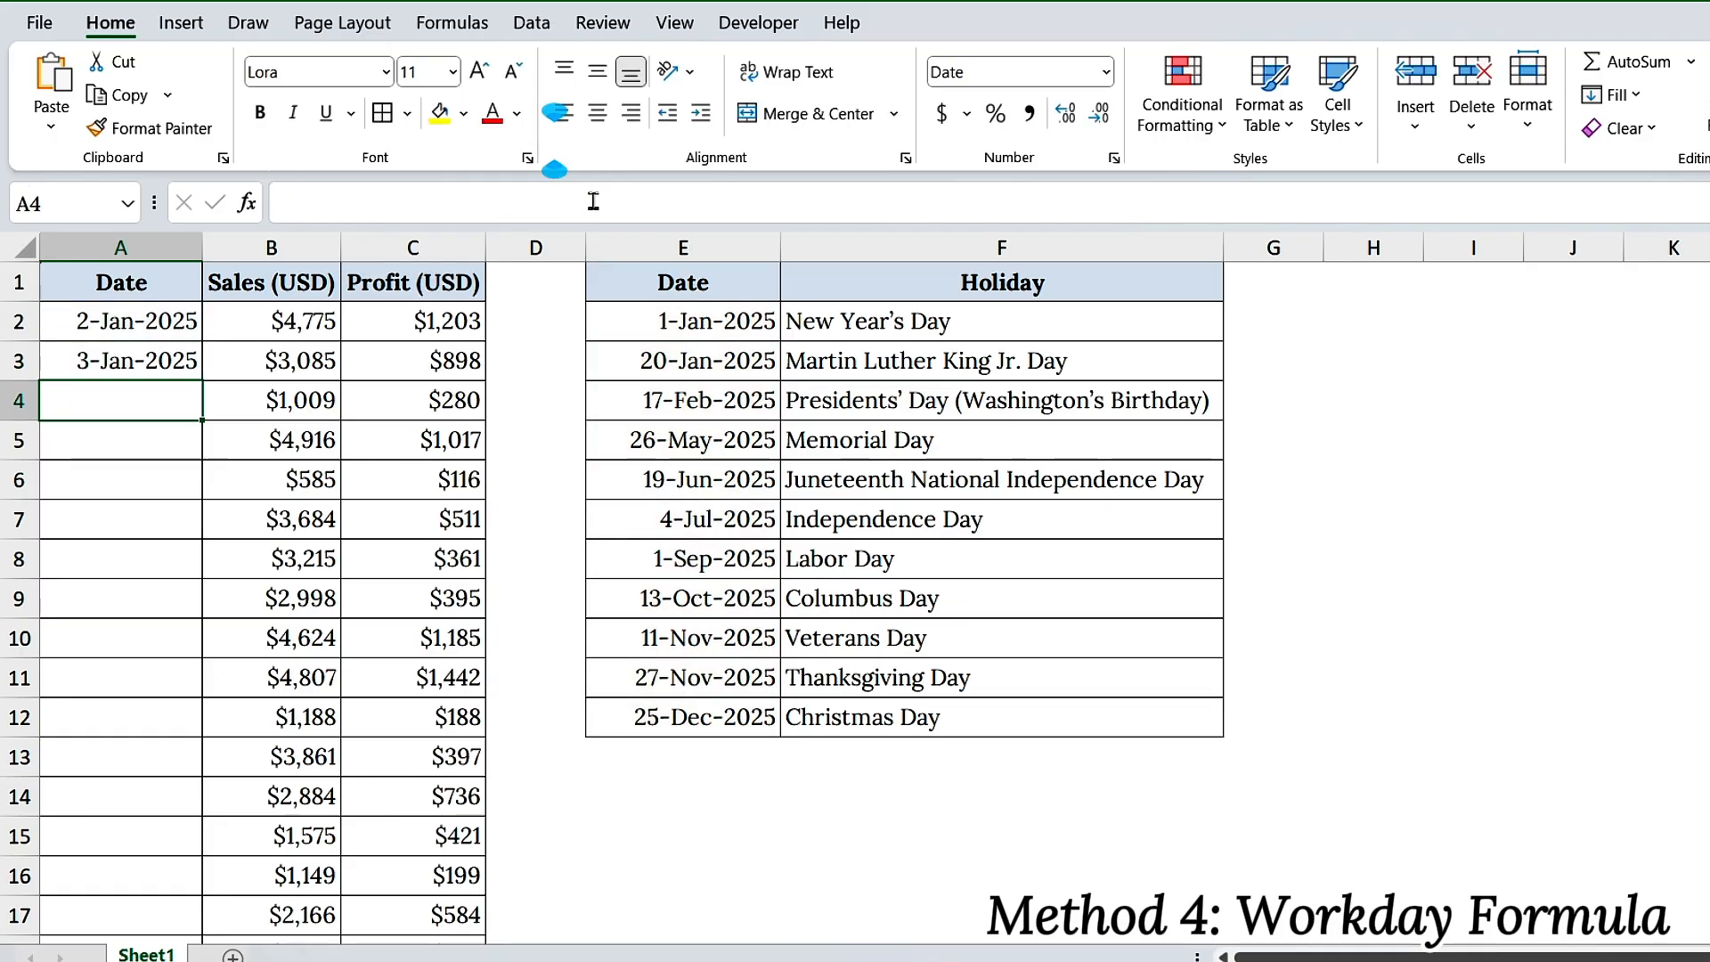
# Fill the WORKDAY formula from A3 down column A alongside the sales rows
pyautogui.click(195, 372)
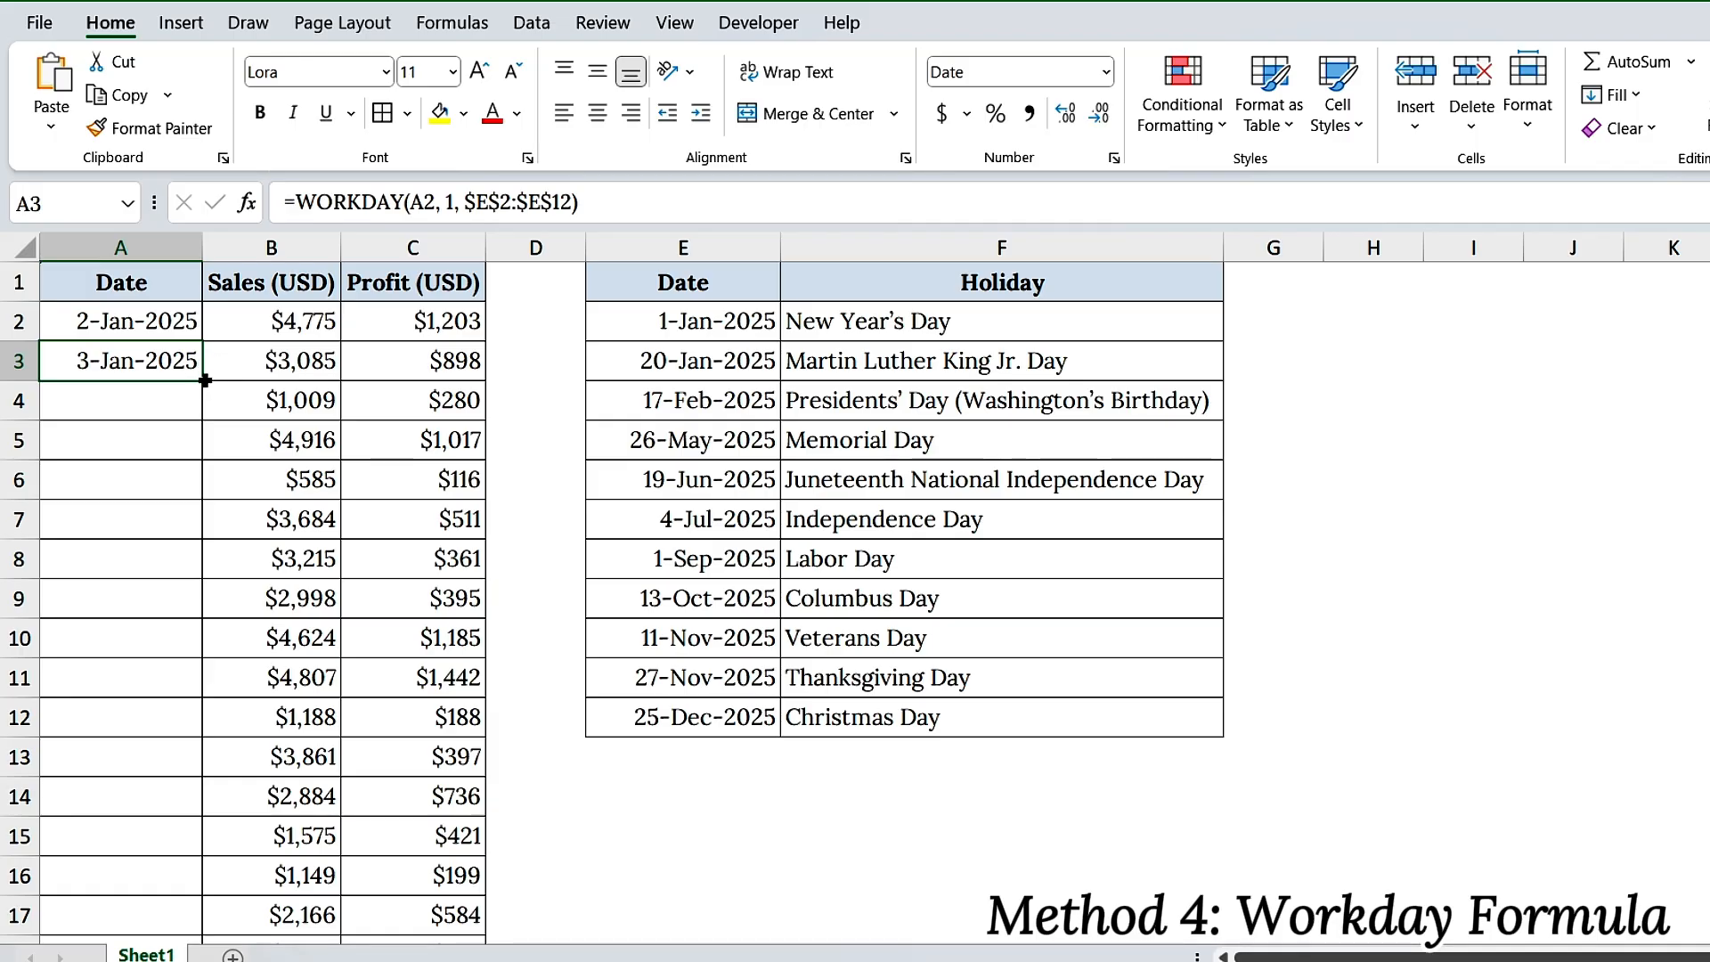
pyautogui.moveTo(205, 380); pyautogui.dragTo(213, 713)
pyautogui.scroll(3, 229, 638)
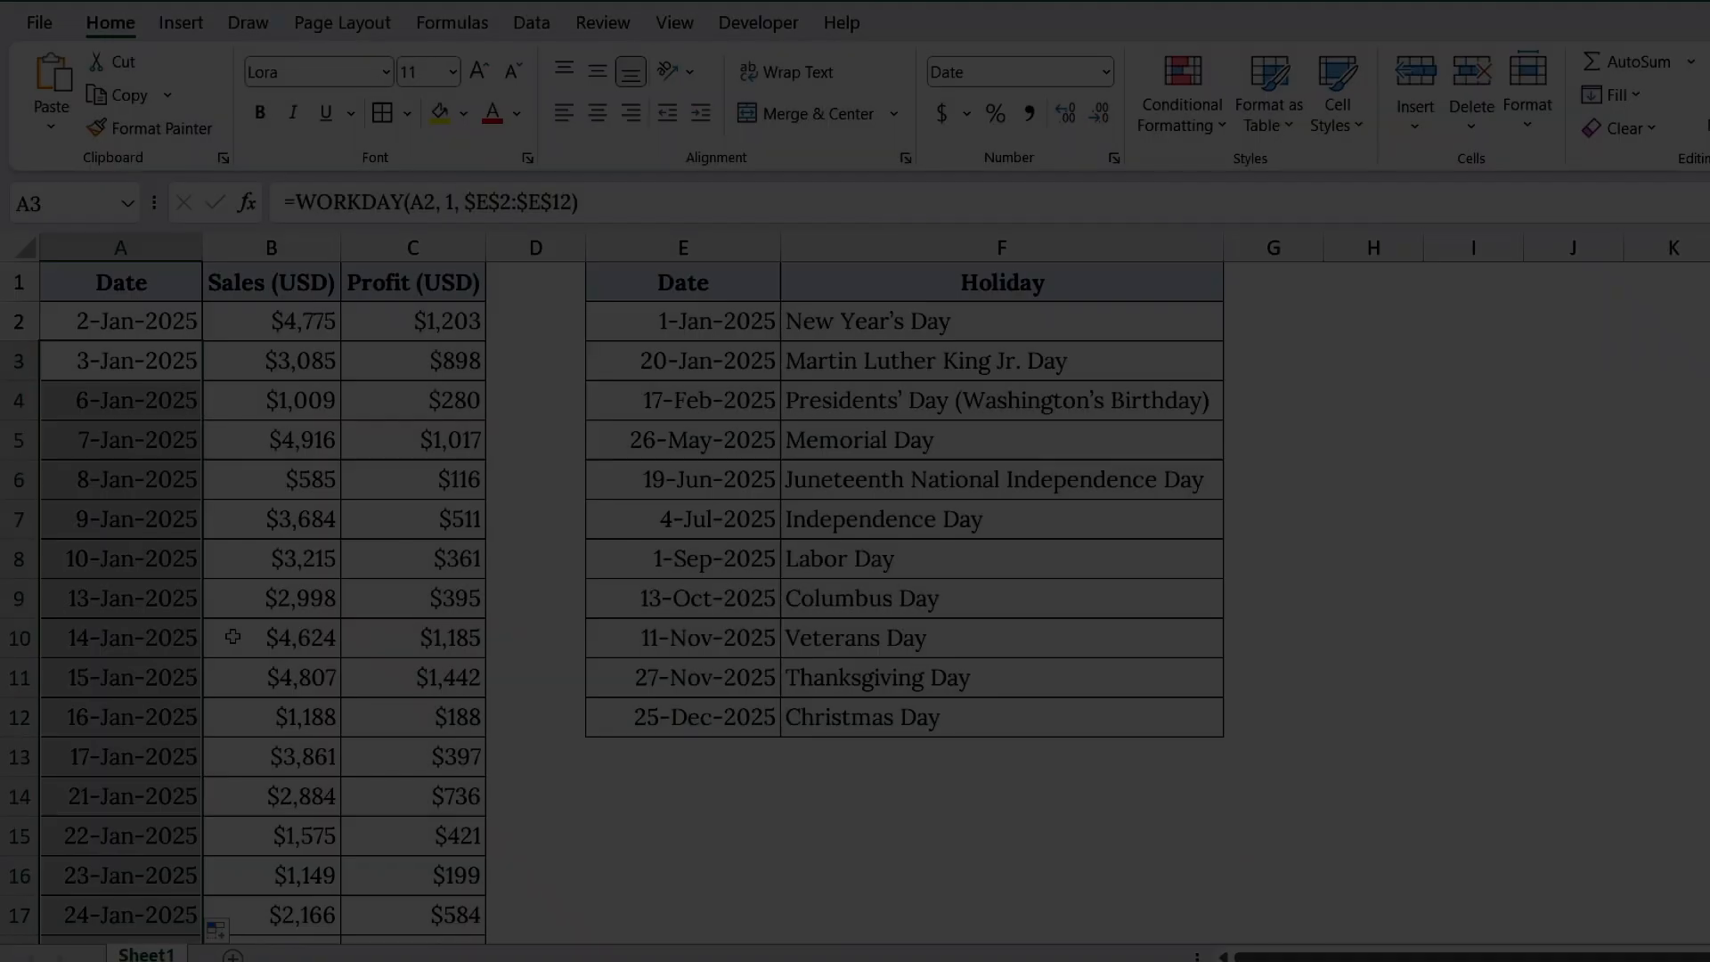